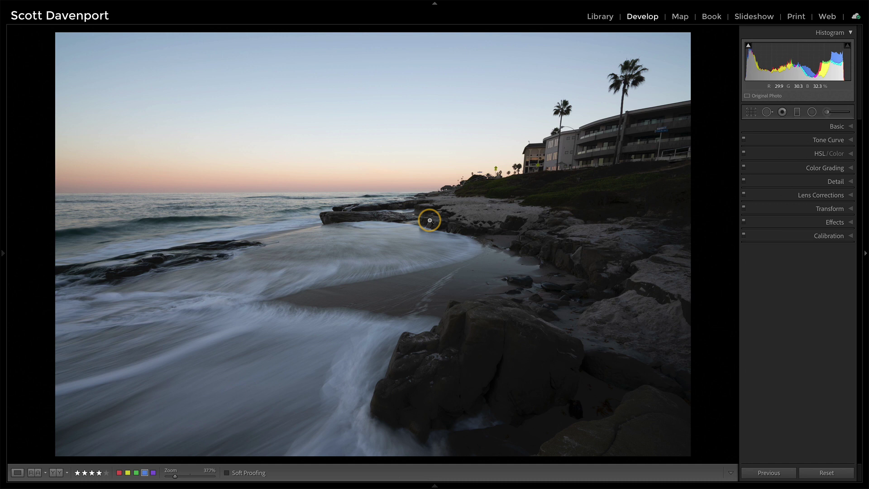
Change the photo's profile to Adobe Landscape in the Basic adjustments.
{"action": "left_click", "coordinate": [834, 127]}
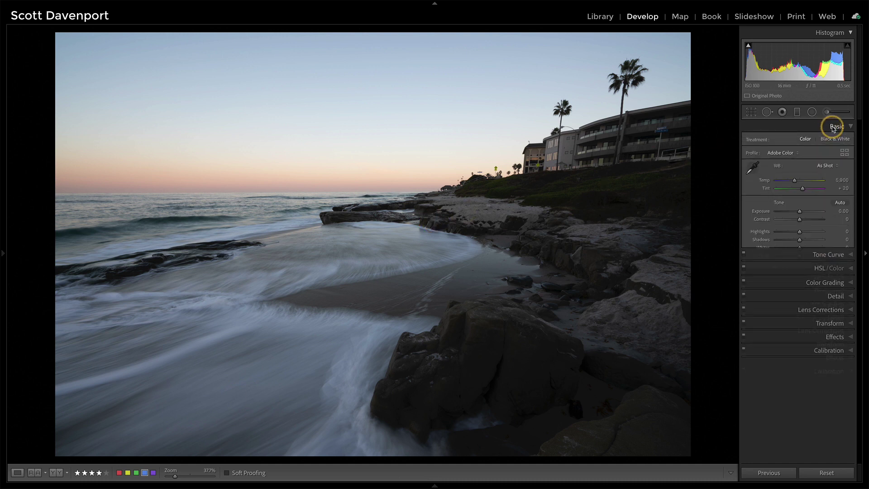
{"action": "left_click", "coordinate": [779, 153]}
{"action": "left_click", "coordinate": [778, 160]}
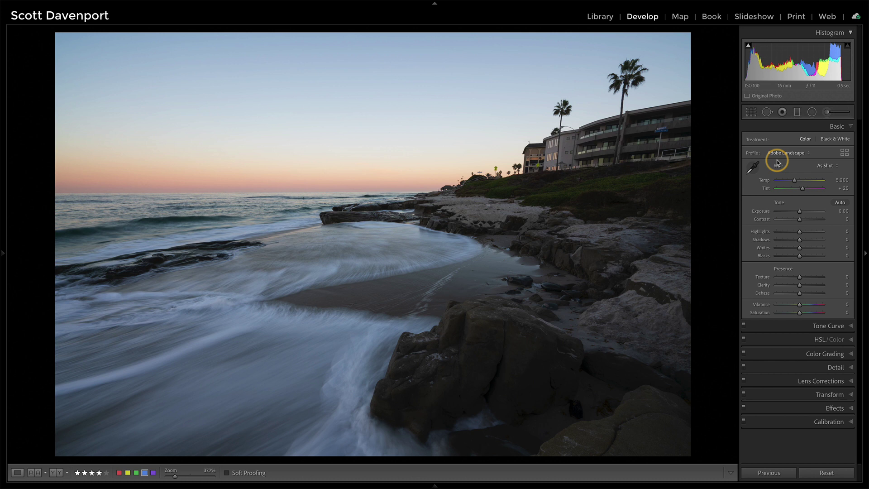
Set the white balance by sampling a neutral in the blurred surf, and apply automatic tone adjustments.
{"action": "left_click", "coordinate": [752, 168]}
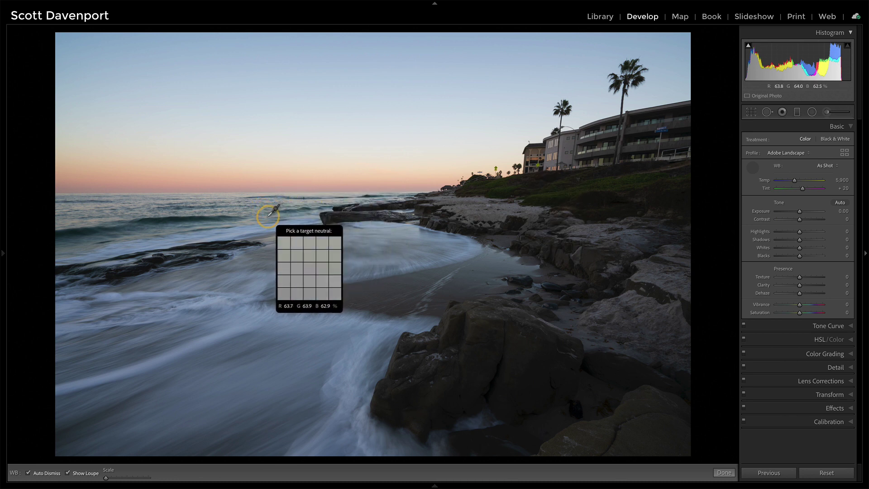
{"action": "left_click", "coordinate": [223, 296]}
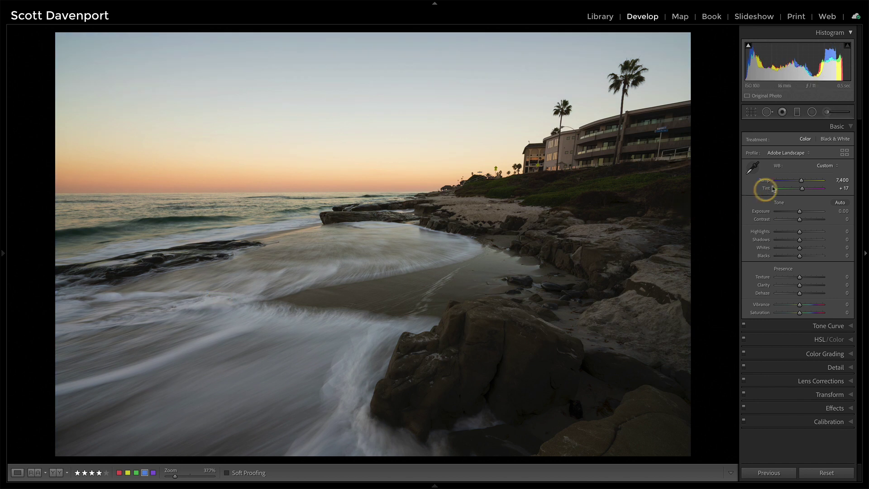
{"action": "left_click_drag", "start_coordinate": [801, 182], "coordinate": [807, 182]}
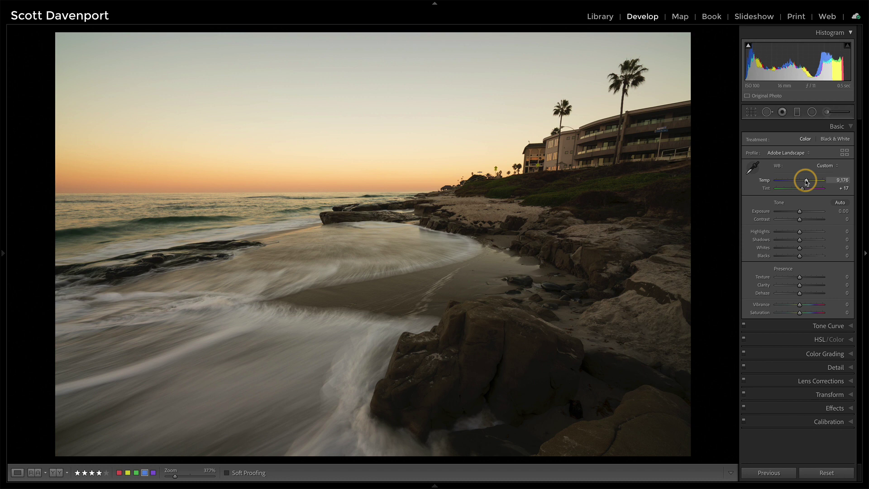
{"action": "key", "text": "ctrl+z"}
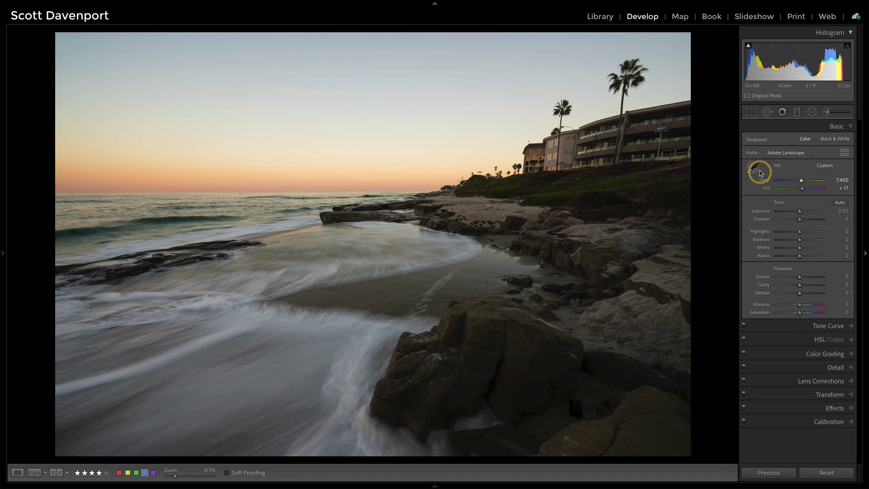
{"action": "left_click", "coordinate": [840, 203]}
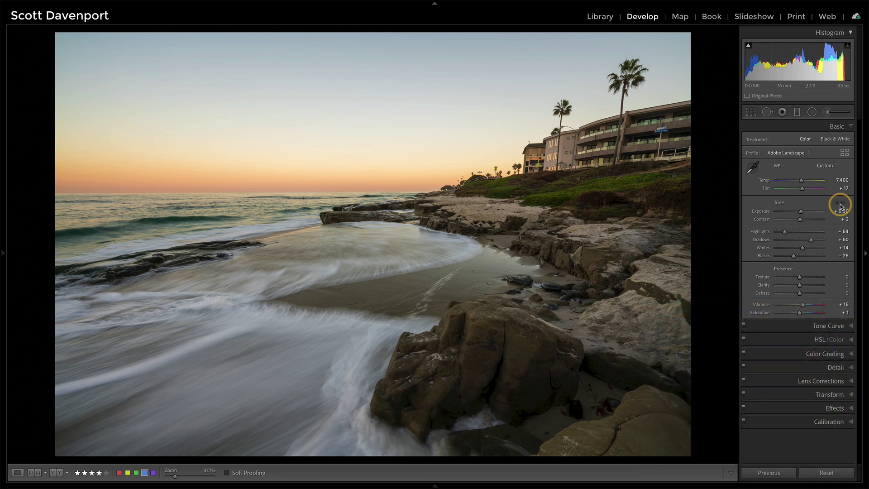
Check the lens profile corrections and try the Auto Upright perspective correction on the photo.
{"action": "left_click", "coordinate": [825, 394]}
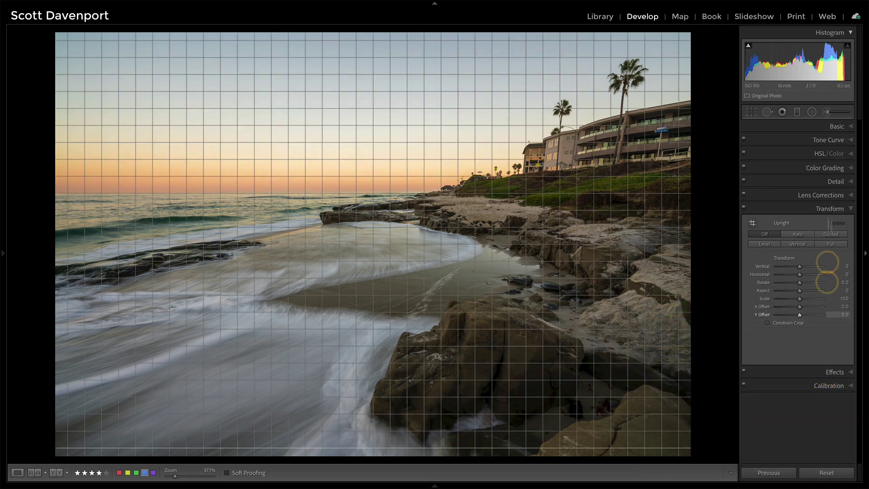
{"action": "left_click", "coordinate": [821, 194]}
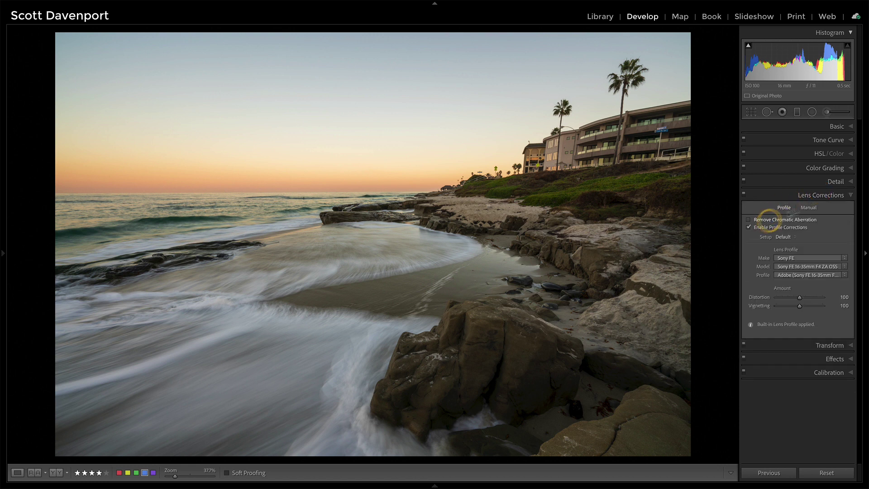
{"action": "left_click", "coordinate": [822, 193]}
{"action": "left_click", "coordinate": [823, 211]}
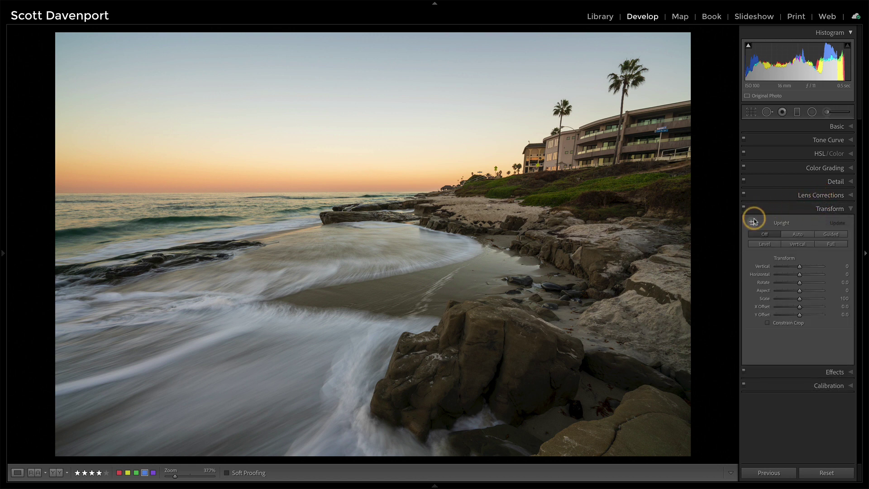
{"action": "left_click", "coordinate": [793, 234]}
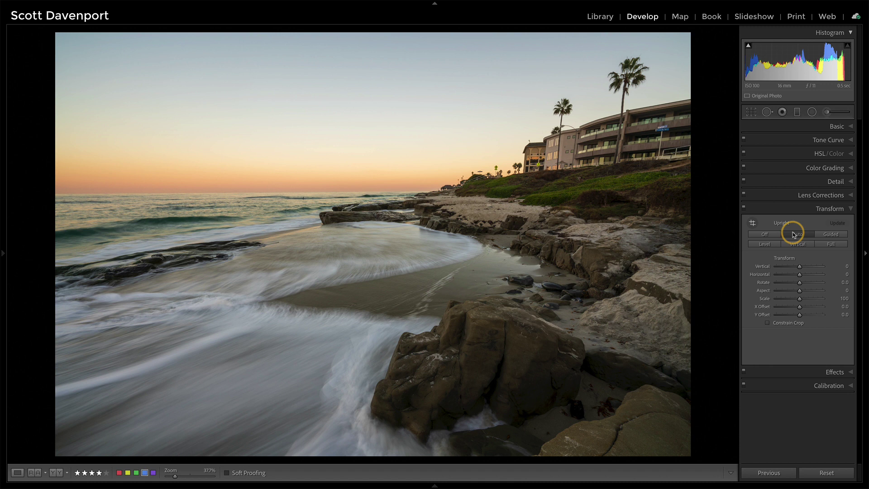
Switch Upright to Guided and draw a horizontal guide along the ocean horizon.
{"action": "left_click", "coordinate": [825, 235]}
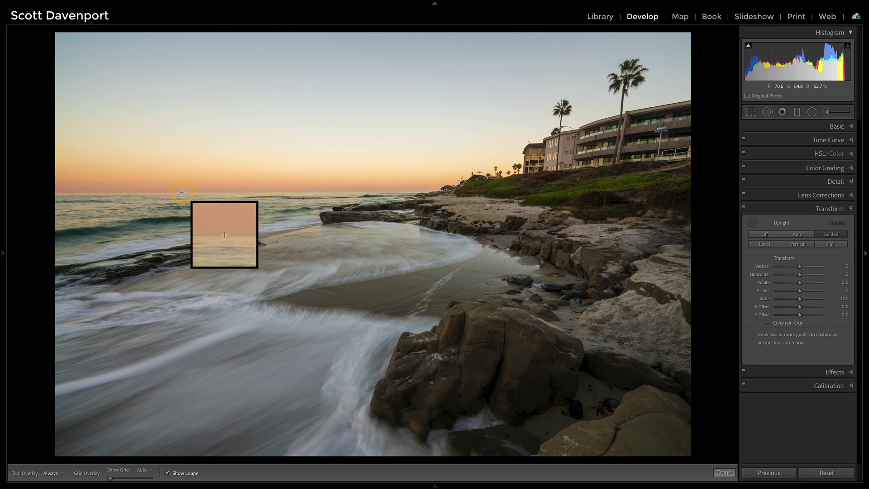
{"action": "left_click_drag", "start_coordinate": [182, 192], "coordinate": [319, 192]}
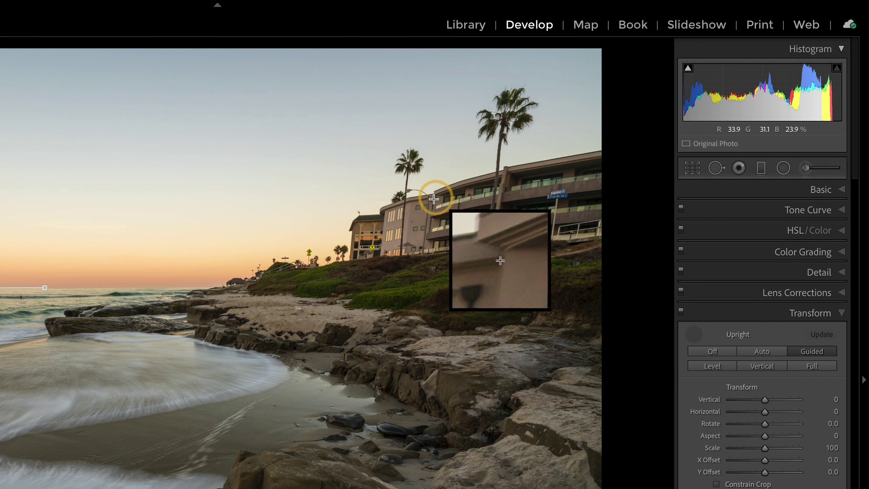
{"action": "mouse_move", "coordinate": [437, 196]}
{"action": "left_mouse_down"}
{"action": "mouse_move", "coordinate": [429, 226]}
{"action": "mouse_move", "coordinate": [437, 195]}
{"action": "mouse_move", "coordinate": [435, 205]}
{"action": "left_mouse_up"}
{"action": "mouse_move", "coordinate": [434, 213]}
{"action": "left_mouse_down"}
{"action": "mouse_move", "coordinate": [429, 246]}
{"action": "mouse_move", "coordinate": [432, 225]}
{"action": "left_mouse_up"}
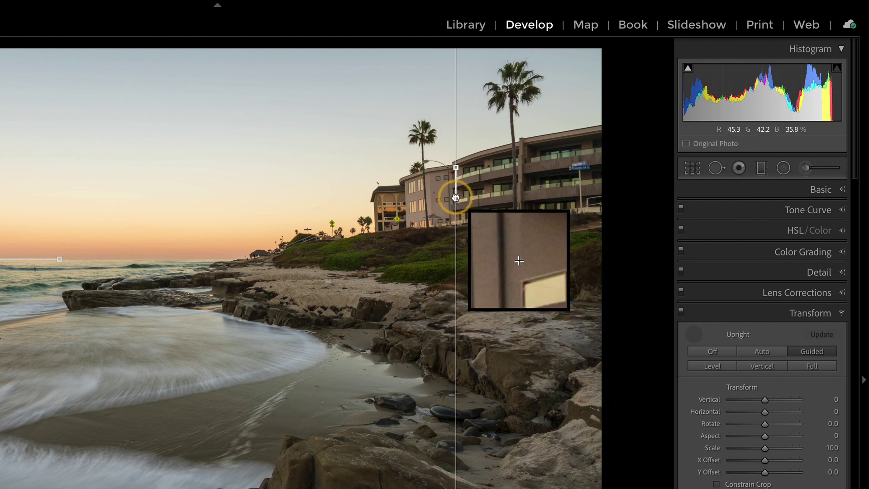
{"action": "key", "text": "Delete"}
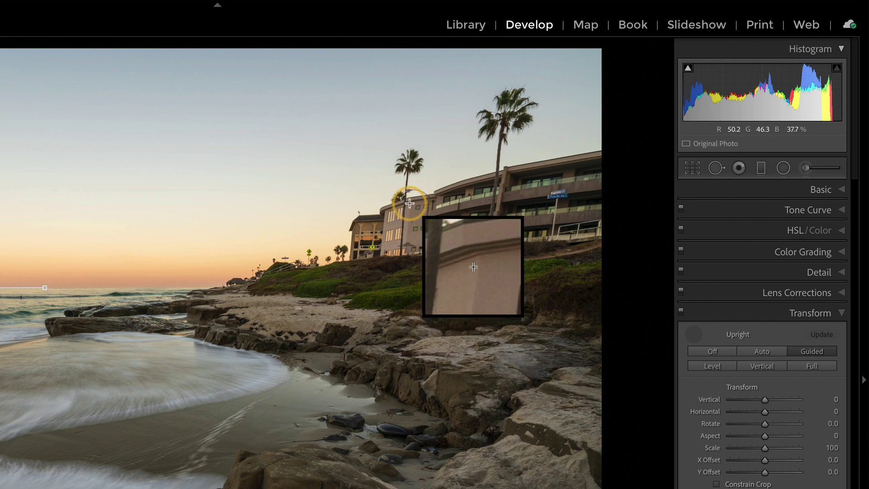
Draw a vertical guide along the wall of the building beside the shorter palm and finish the guided correction.
{"action": "left_click_drag", "start_coordinate": [409, 204], "coordinate": [405, 241]}
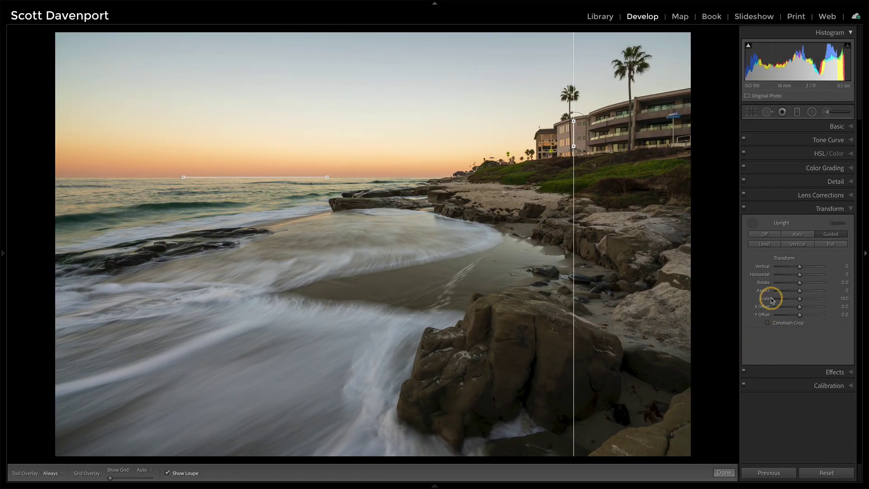
{"action": "left_click", "coordinate": [753, 222]}
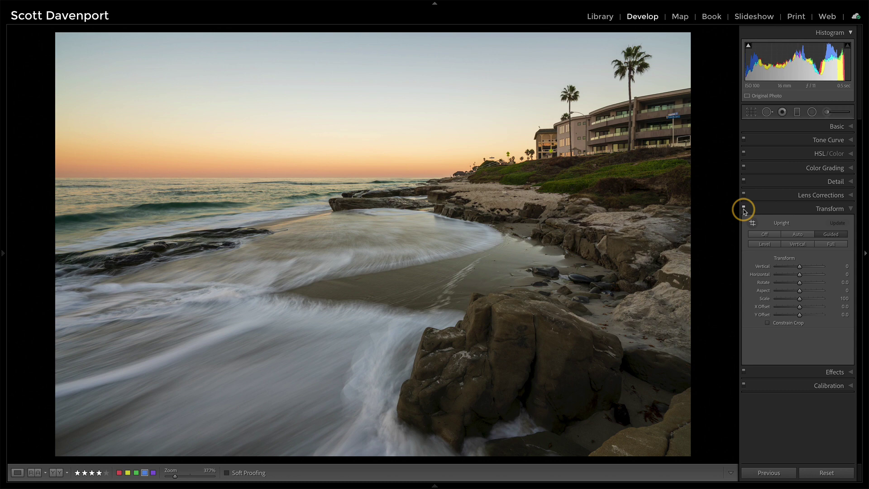
Compare the photo with and without the Transform correction, leaving the correction enabled.
{"action": "left_click", "coordinate": [743, 208]}
{"action": "left_click", "coordinate": [744, 209]}
{"action": "left_click", "coordinate": [743, 209]}
{"action": "left_click", "coordinate": [744, 209]}
{"action": "left_click", "coordinate": [744, 208]}
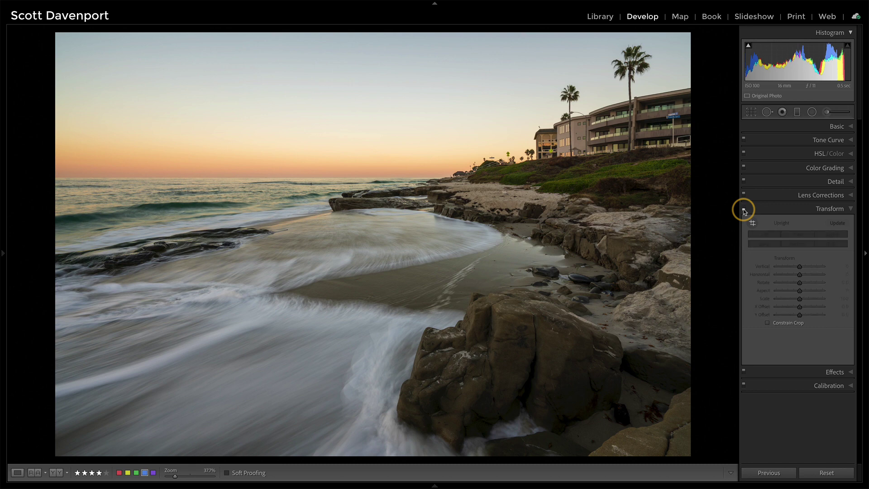
{"action": "left_click", "coordinate": [744, 209]}
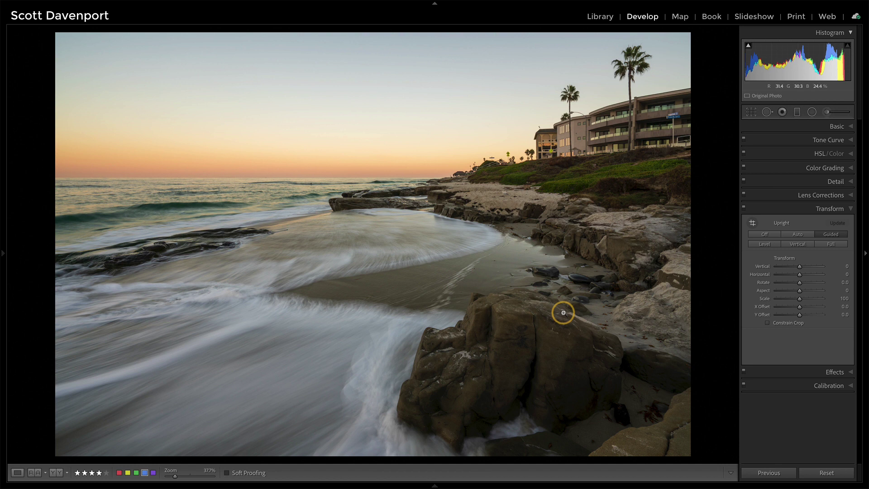
Inspect the photo at 100% from the buildings along the horizon to the ocean-side edge, and return to the full view.
{"action": "left_click", "coordinate": [685, 150]}
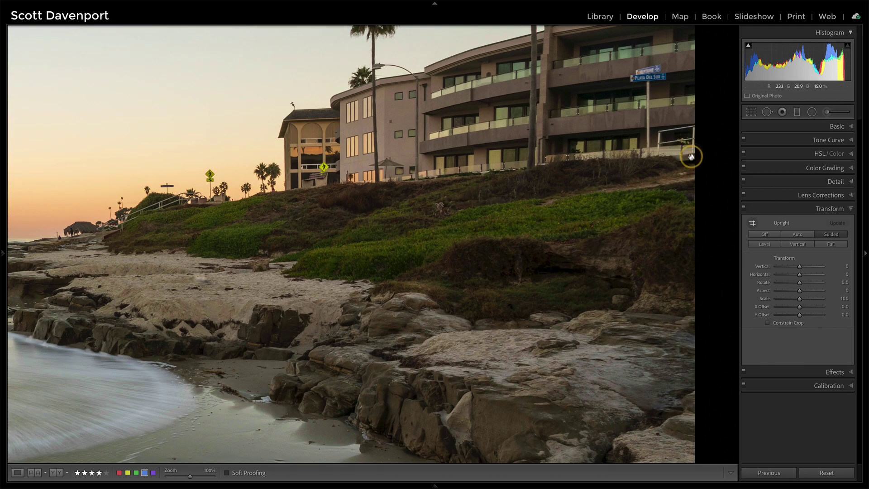
{"action": "scroll", "coordinate": [355, 180], "scroll_direction": "left", "scroll_amount": 10}
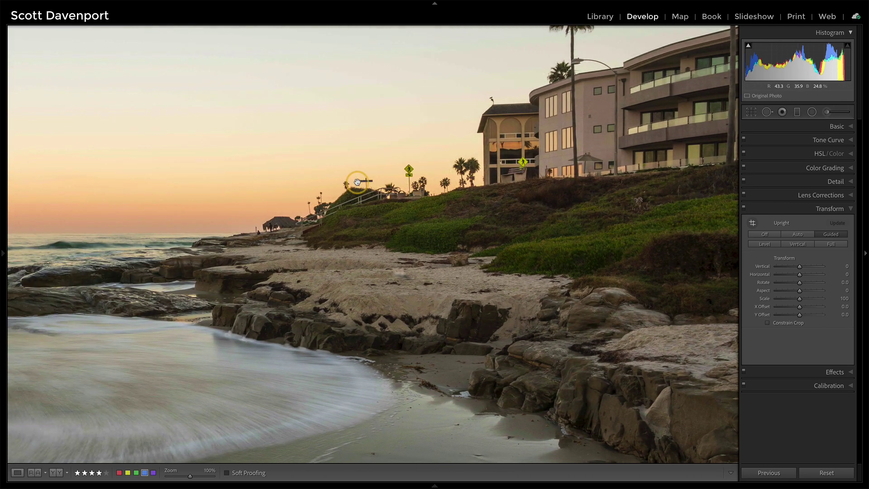
{"action": "scroll", "coordinate": [357, 182], "scroll_direction": "left", "scroll_amount": 10}
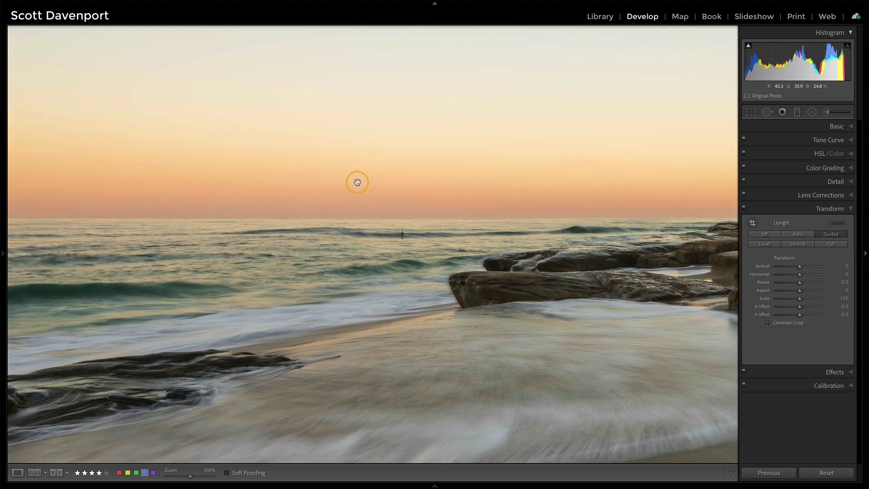
{"action": "scroll", "coordinate": [357, 182], "scroll_direction": "left", "scroll_amount": 2}
{"action": "scroll", "coordinate": [214, 188], "scroll_direction": "left", "scroll_amount": 8}
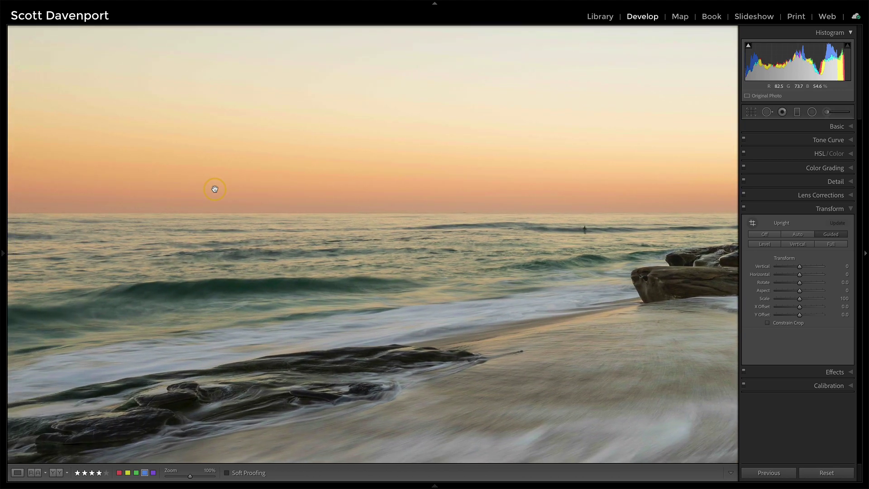
{"action": "scroll", "coordinate": [215, 188], "scroll_direction": "left", "scroll_amount": 3}
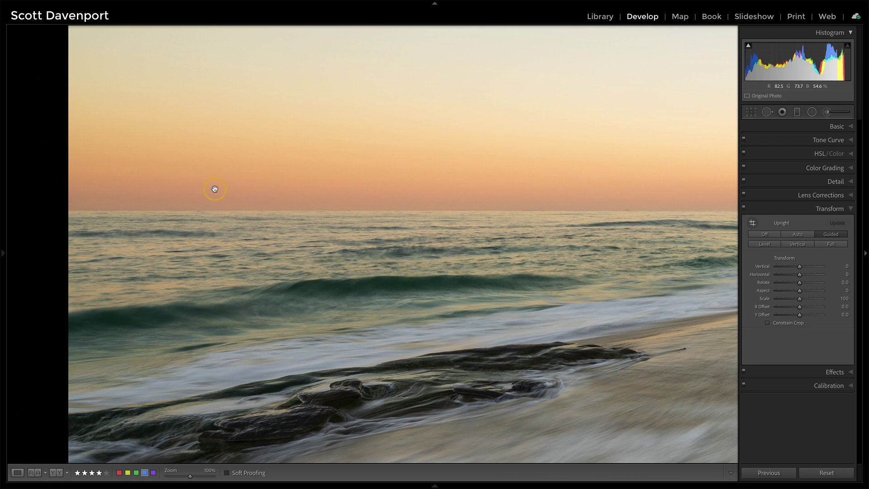
{"action": "left_click", "coordinate": [215, 189]}
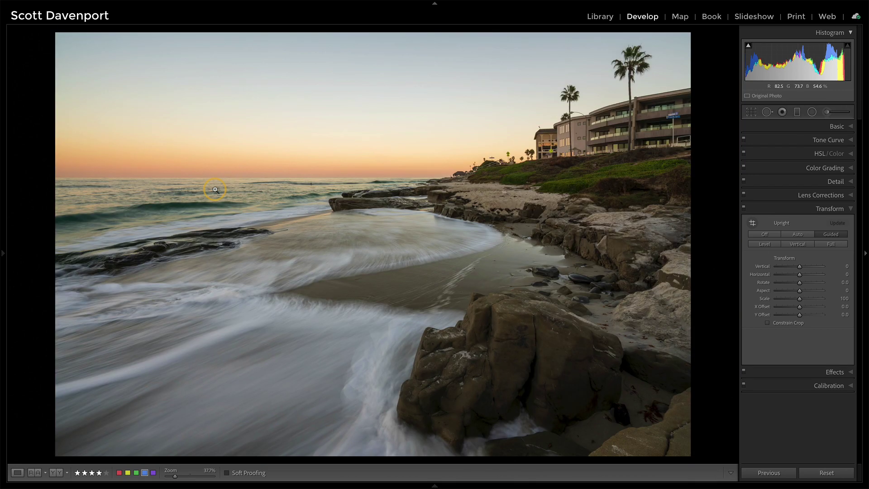
Crop a thin strip off the building side of the photo and a wider strip off the ocean side.
{"action": "key", "text": "r"}
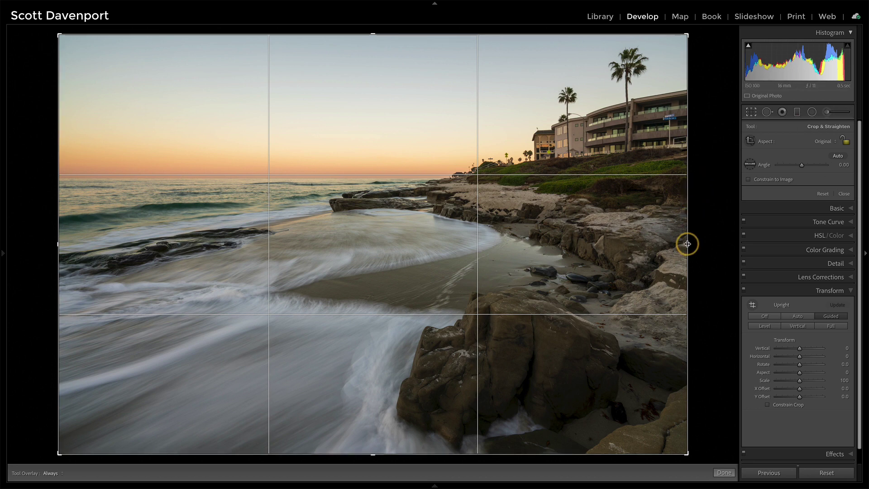
{"action": "left_click_drag", "start_coordinate": [686, 242], "coordinate": [684, 244]}
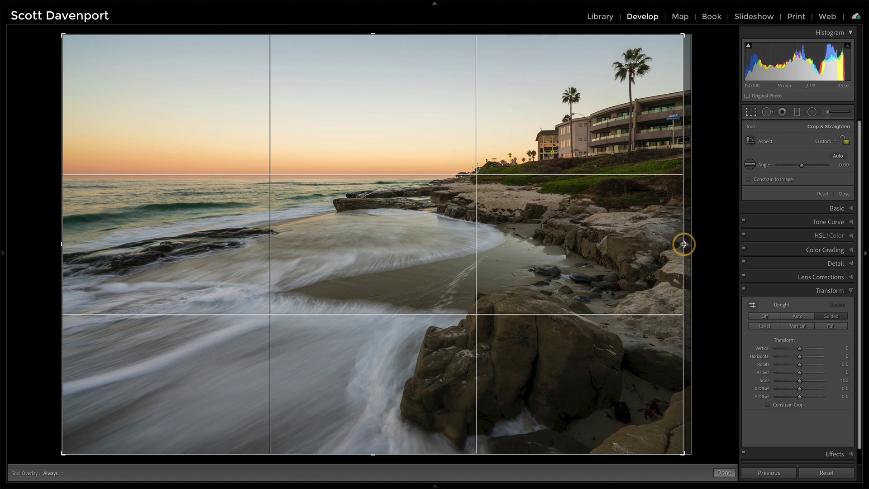
{"action": "left_click_drag", "start_coordinate": [683, 244], "coordinate": [684, 245]}
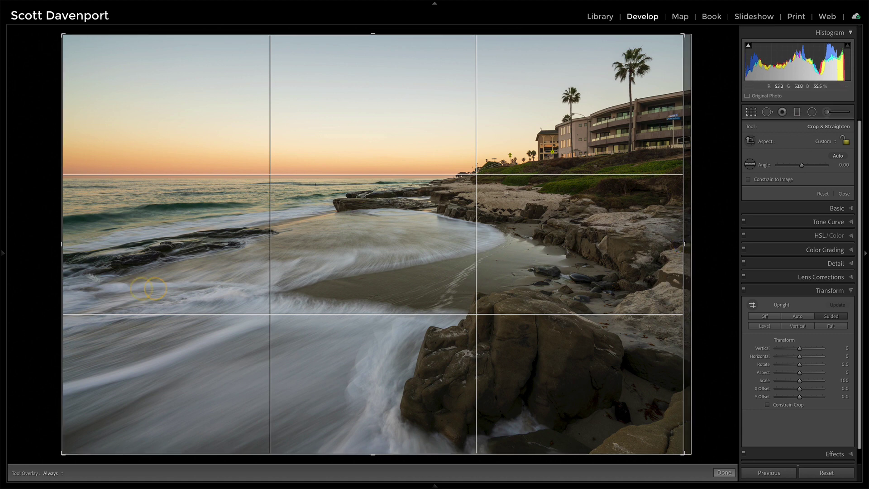
{"action": "left_click_drag", "start_coordinate": [60, 249], "coordinate": [88, 249]}
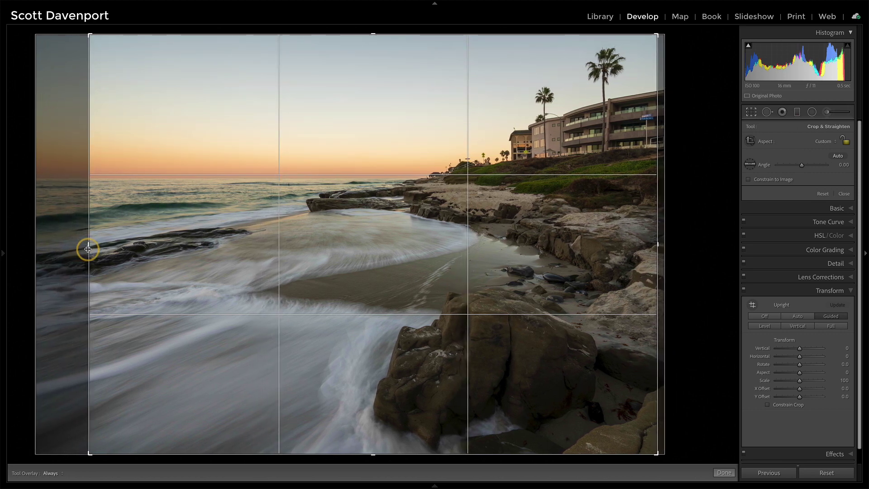
Tighten the ocean-side crop slightly while previewing with Lights Out, and apply the crop.
{"action": "key", "text": "l"}
{"action": "key", "text": "l"}
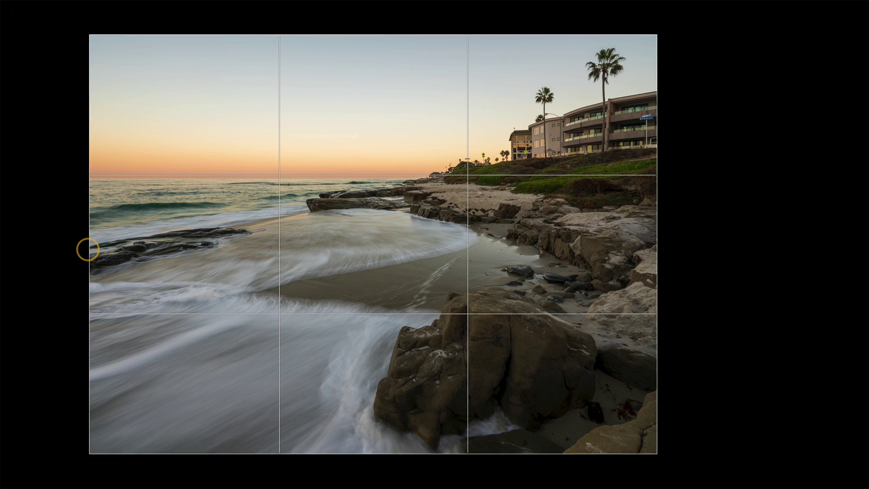
{"action": "left_click_drag", "start_coordinate": [87, 249], "coordinate": [93, 249]}
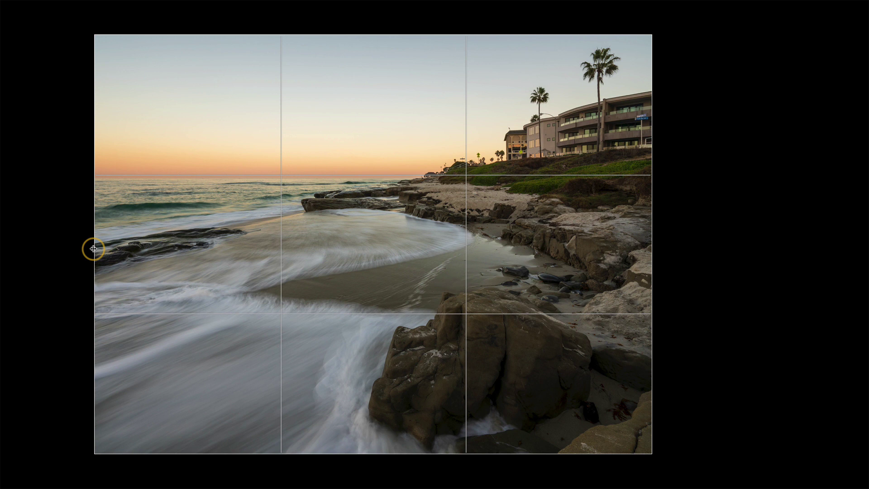
{"action": "left_click_drag", "start_coordinate": [93, 249], "coordinate": [93, 249]}
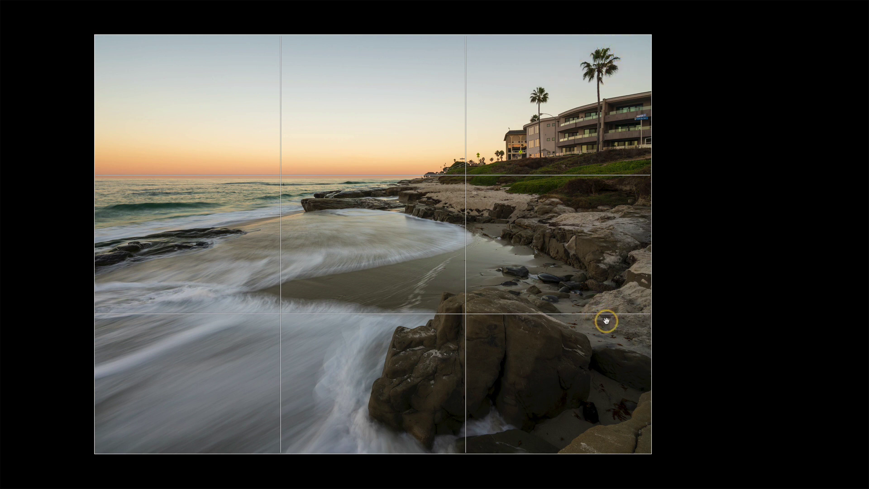
{"action": "key", "text": "l"}
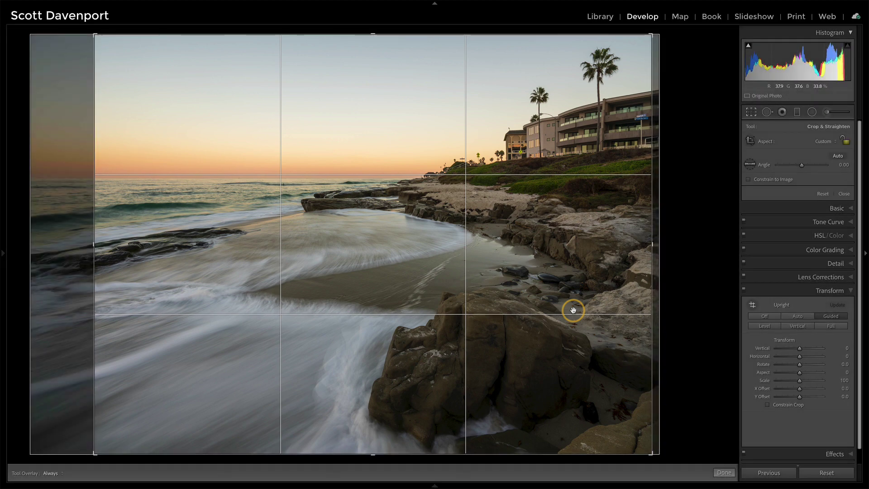
{"action": "left_click", "coordinate": [722, 472]}
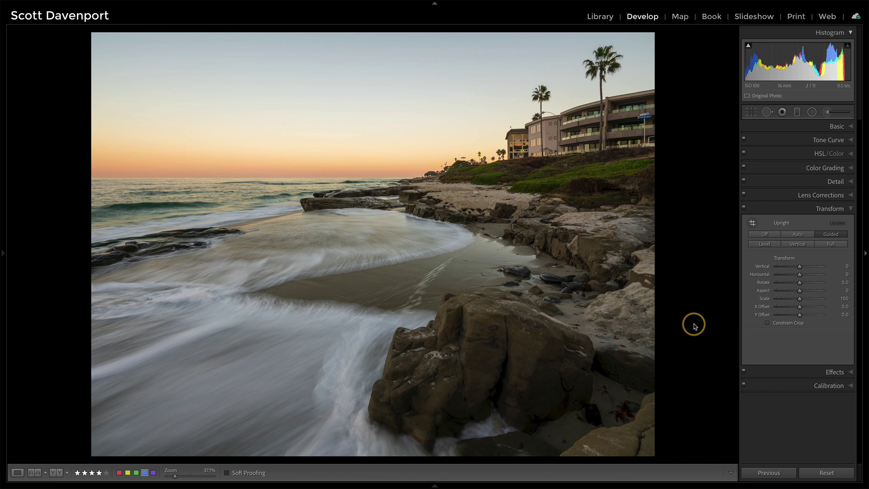
Set the photo's Texture to +27 and Clarity to +12.
{"action": "left_click", "coordinate": [834, 126]}
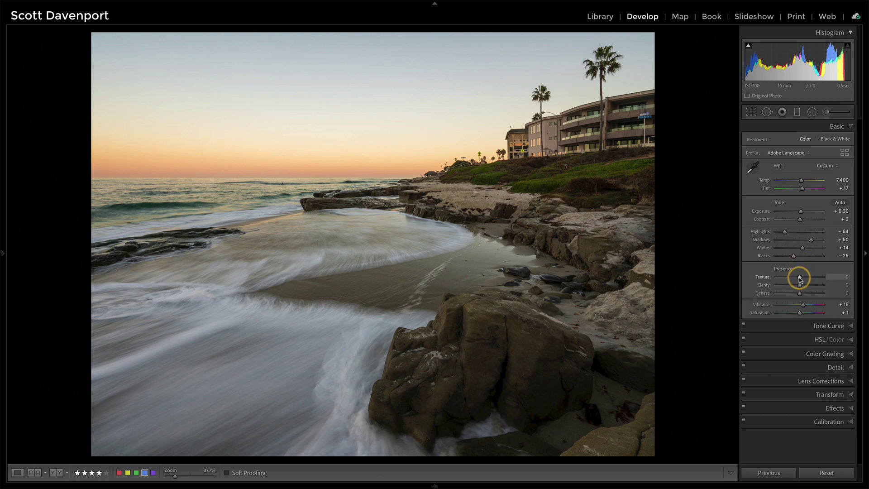
{"action": "left_click_drag", "start_coordinate": [800, 279], "coordinate": [803, 287]}
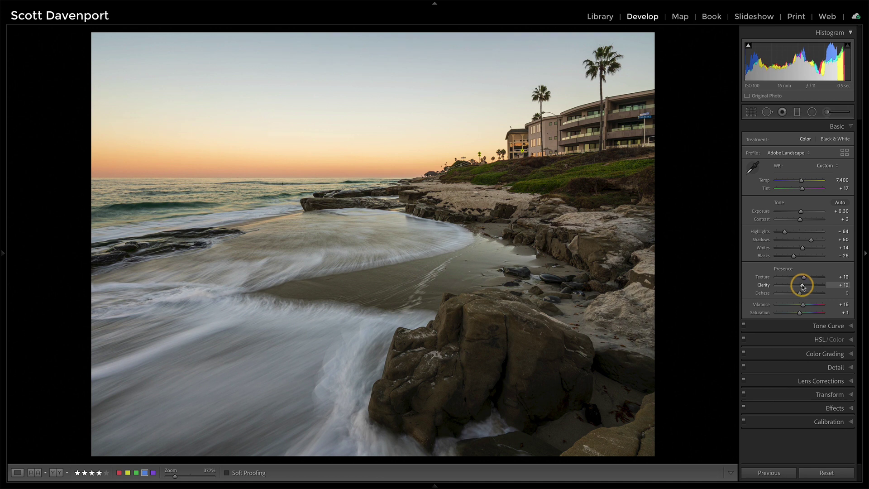
{"action": "left_click_drag", "start_coordinate": [803, 282], "coordinate": [805, 282]}
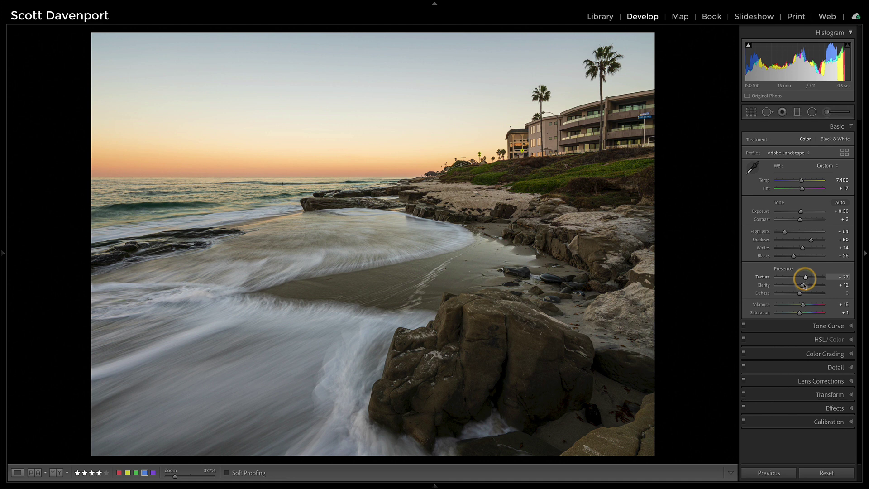
Try Clarity at +29 and Texture at +25, undoing each change.
{"action": "left_click_drag", "start_coordinate": [802, 286], "coordinate": [806, 285]}
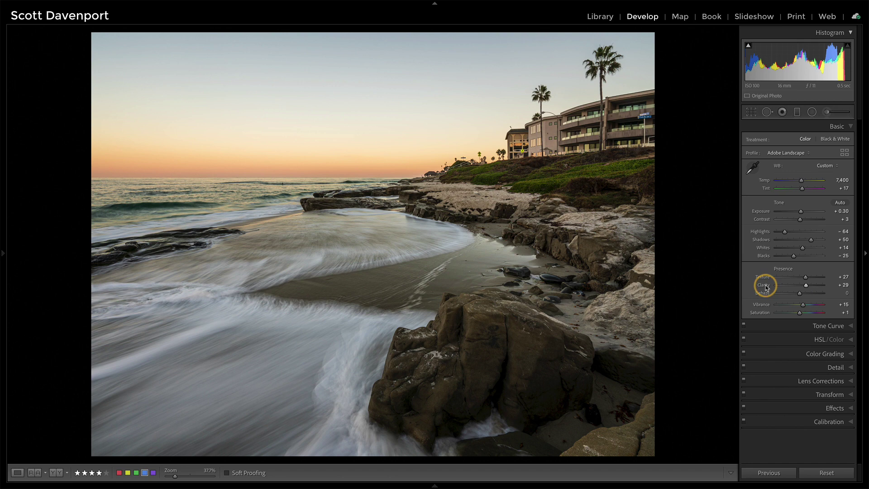
{"action": "key", "text": "ctrl+z"}
{"action": "mouse_move", "coordinate": [805, 277]}
{"action": "left_mouse_down"}
{"action": "mouse_move", "coordinate": [815, 277]}
{"action": "mouse_move", "coordinate": [806, 281]}
{"action": "left_mouse_up"}
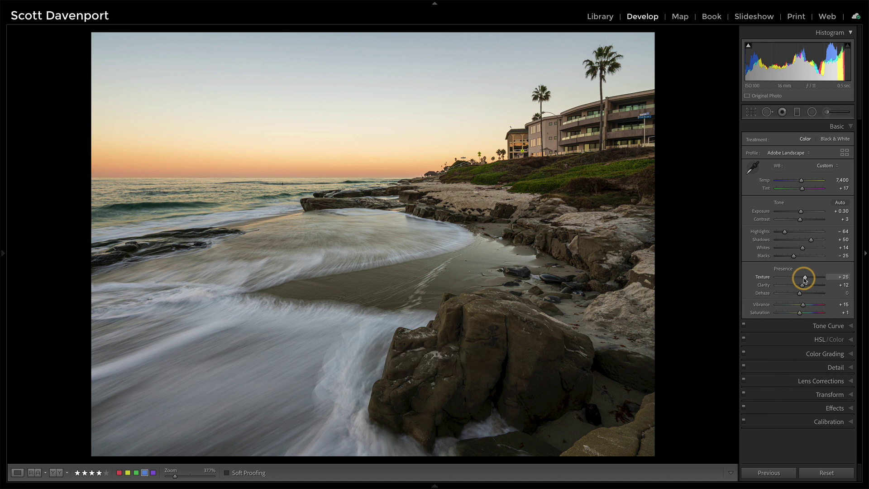
{"action": "key", "text": "ctrl+z"}
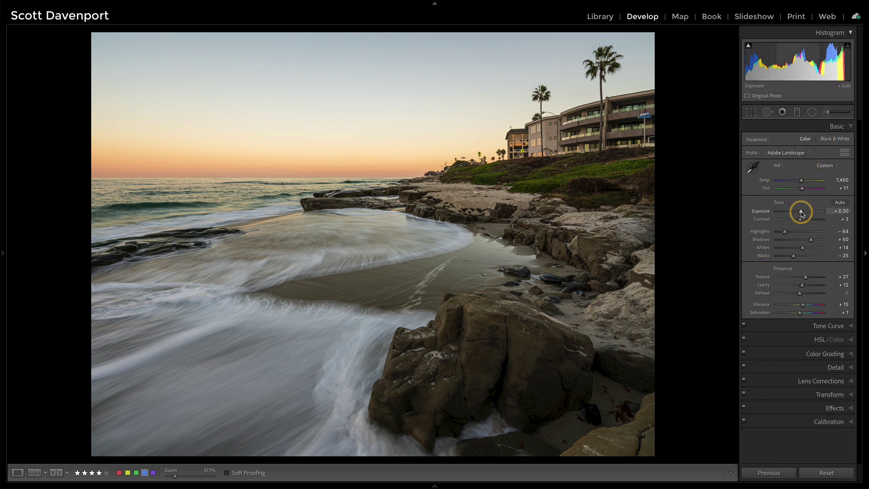
Set the photo's overall Exposure to +0.50.
{"action": "left_click_drag", "start_coordinate": [800, 212], "coordinate": [802, 213]}
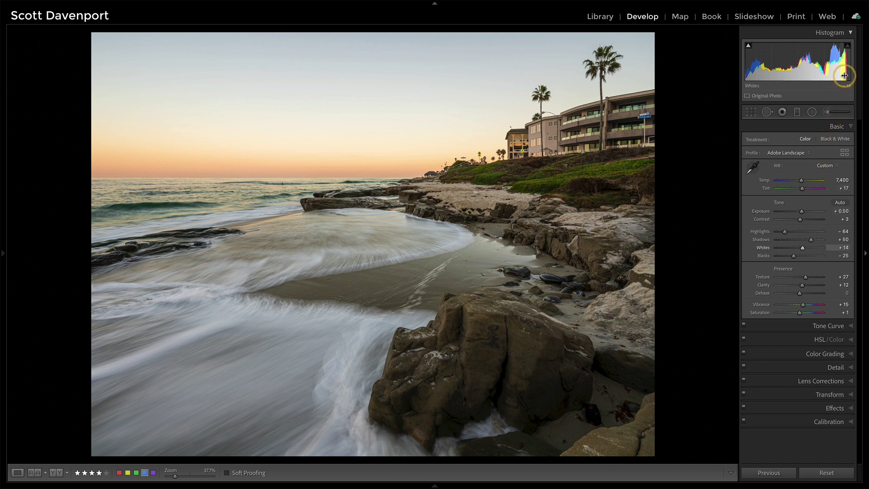
Try Whites at +28 and Shadows at +69, undoing each change.
{"action": "left_click_drag", "start_coordinate": [844, 75], "coordinate": [851, 75]}
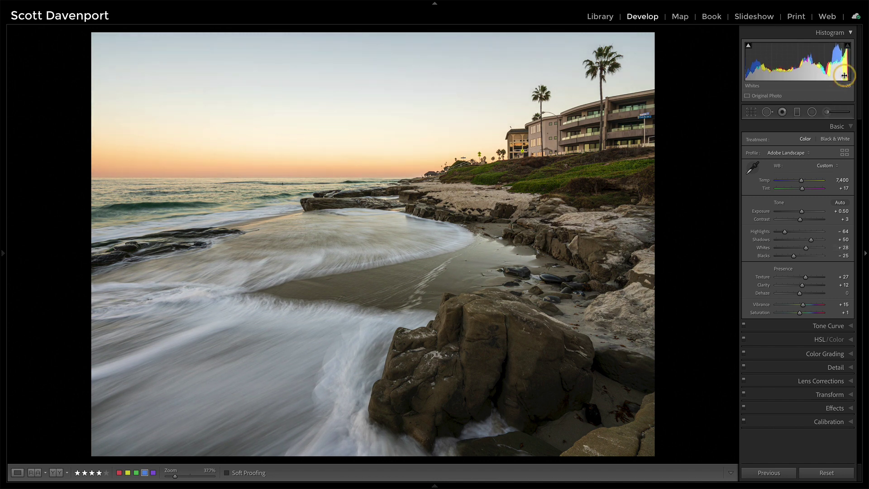
{"action": "key", "text": "ctrl+z"}
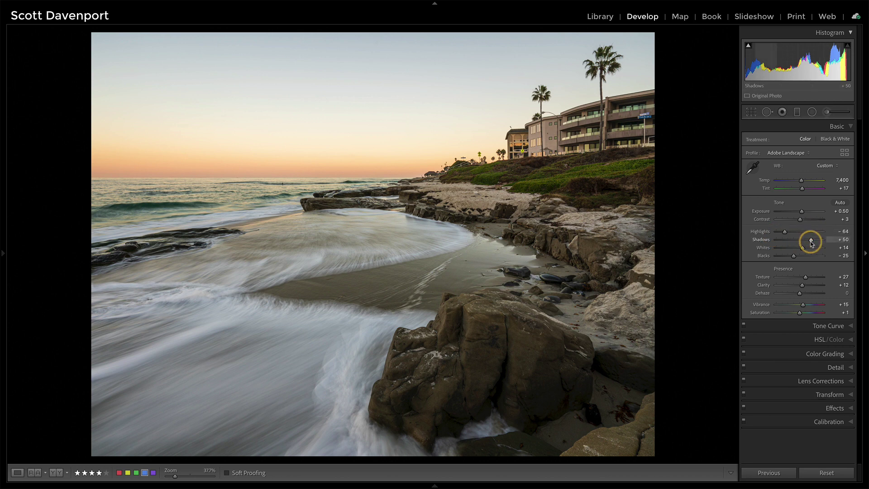
{"action": "left_click_drag", "start_coordinate": [811, 242], "coordinate": [816, 241]}
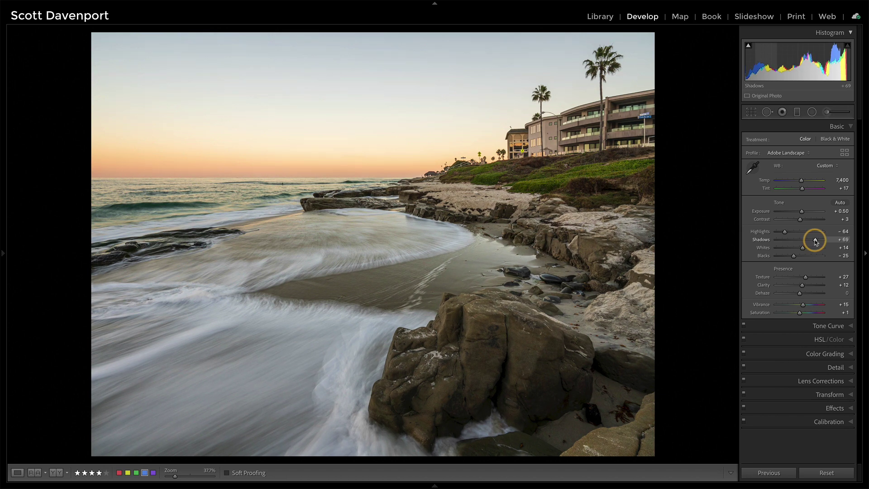
{"action": "key", "text": "ctrl+z"}
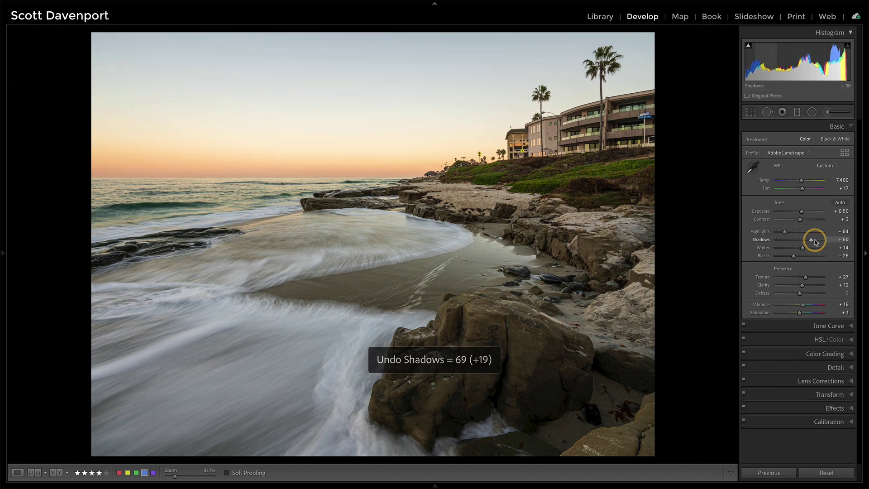
Add a diagonal graduated filter over the foreground water and rocks, following the shoreline's slope, and set its Exposure to 0.22.
{"action": "left_click", "coordinate": [797, 112]}
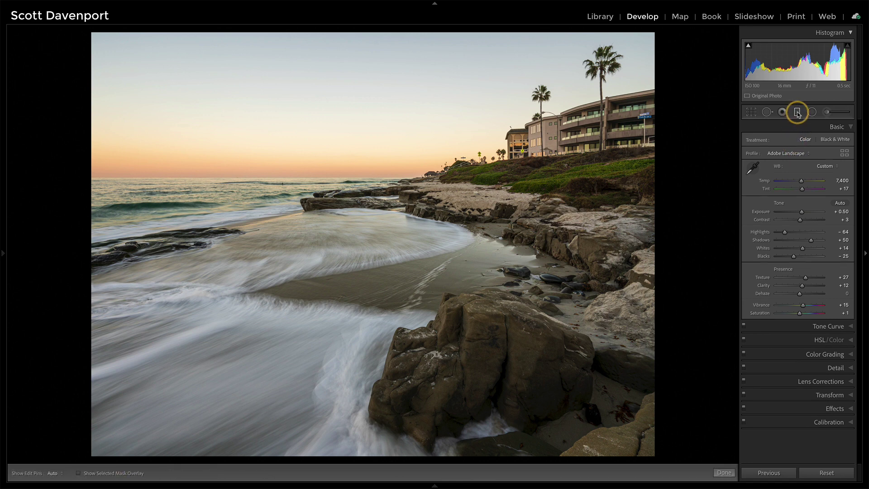
{"action": "left_click", "coordinate": [780, 141]}
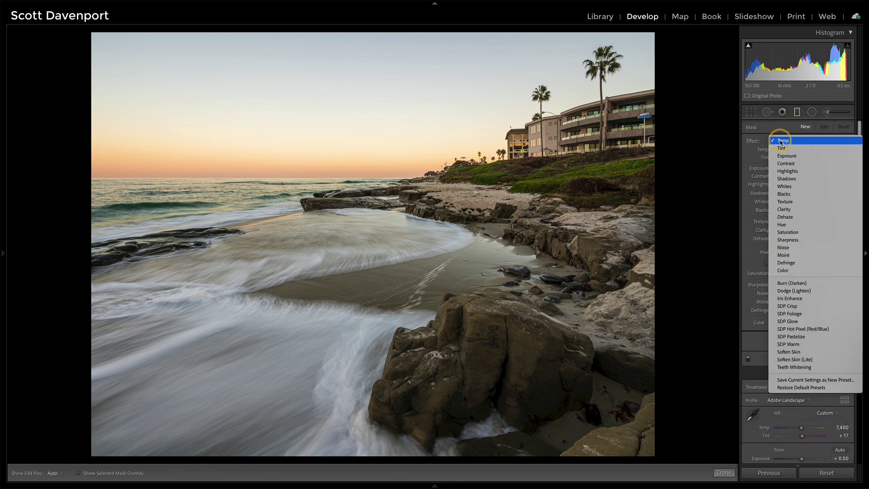
{"action": "left_click", "coordinate": [786, 155]}
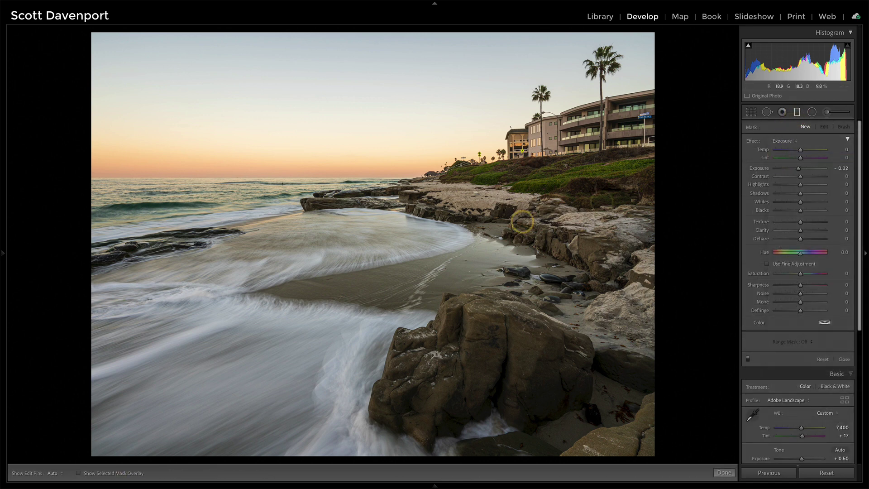
{"action": "mouse_move", "coordinate": [325, 234]}
{"action": "left_mouse_down"}
{"action": "mouse_move", "coordinate": [312, 202]}
{"action": "mouse_move", "coordinate": [347, 281]}
{"action": "mouse_move", "coordinate": [321, 236]}
{"action": "left_mouse_up"}
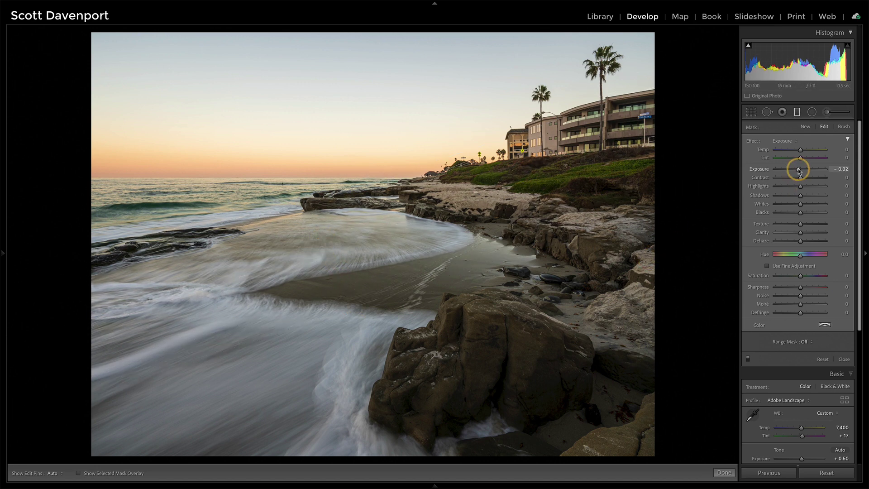
{"action": "left_click_drag", "start_coordinate": [799, 170], "coordinate": [803, 170]}
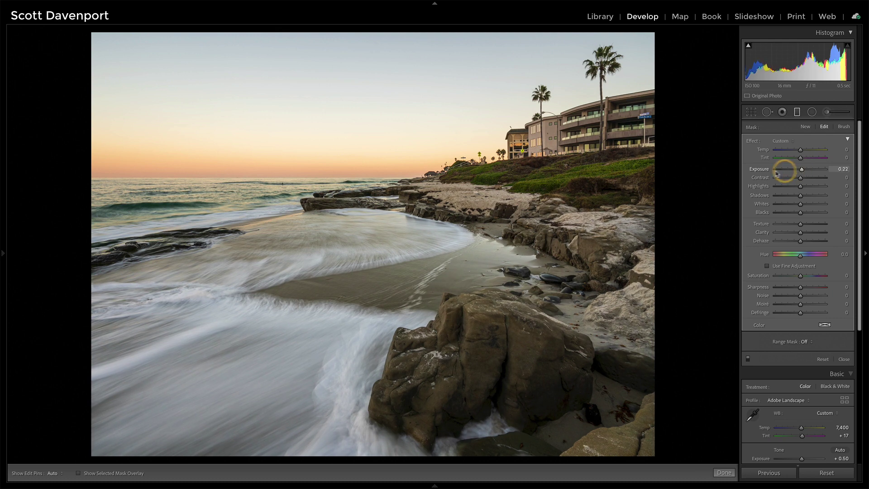
Widen the graduated filter's transition and compare the photo with and without the filter, leaving it enabled.
{"action": "left_click", "coordinate": [748, 360]}
{"action": "left_click", "coordinate": [747, 360]}
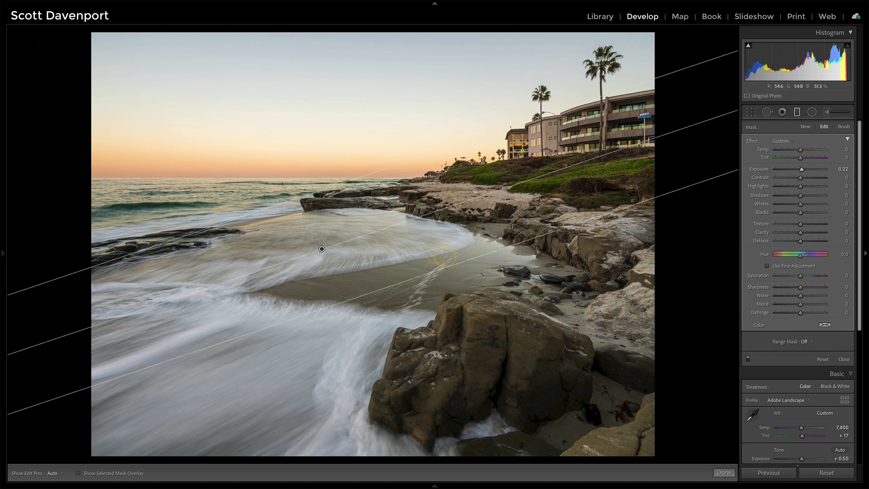
{"action": "left_click_drag", "start_coordinate": [367, 293], "coordinate": [321, 255]}
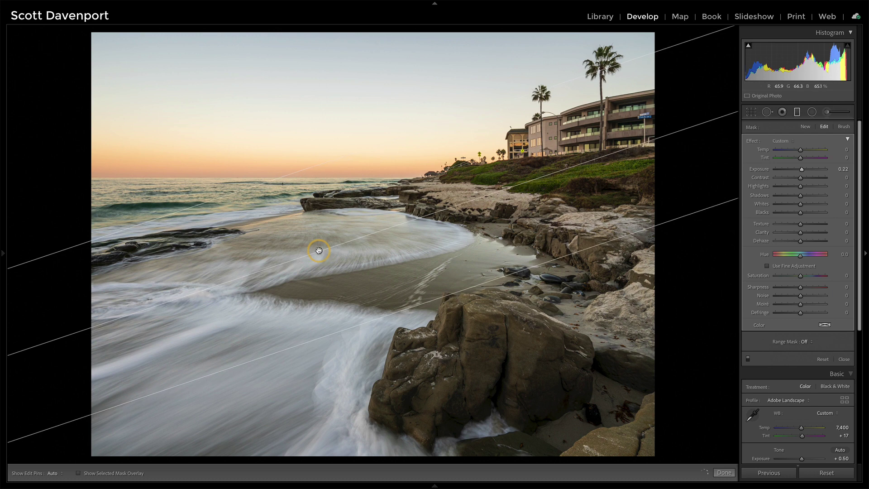
{"action": "left_click", "coordinate": [748, 360]}
{"action": "left_click", "coordinate": [748, 361]}
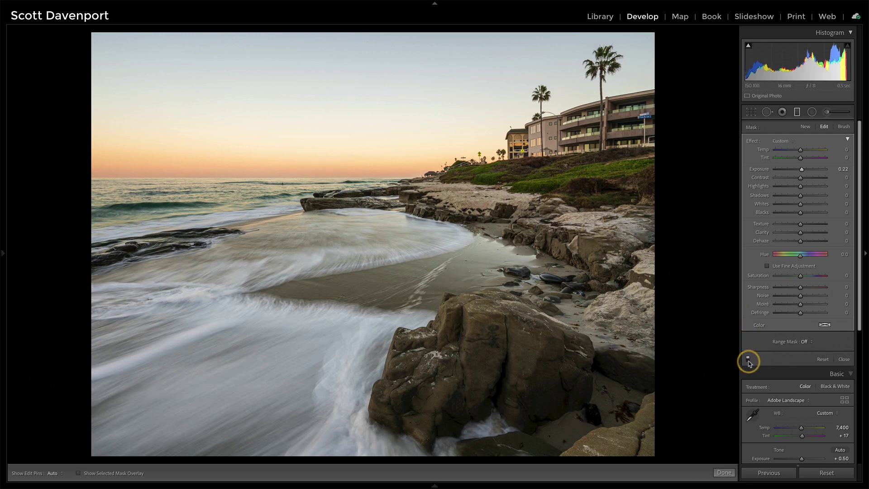
Limit the filter with a Luminance range mask at Range 2/100 and Smoothness 26, checking the mask overlay and comparing against Range 0/100.
{"action": "left_click", "coordinate": [808, 342]}
{"action": "left_click", "coordinate": [809, 357]}
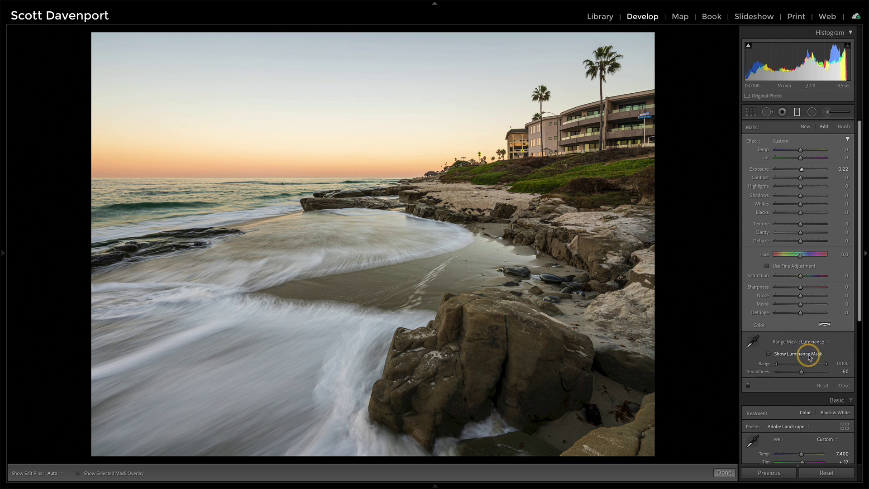
{"action": "left_click", "coordinate": [769, 354]}
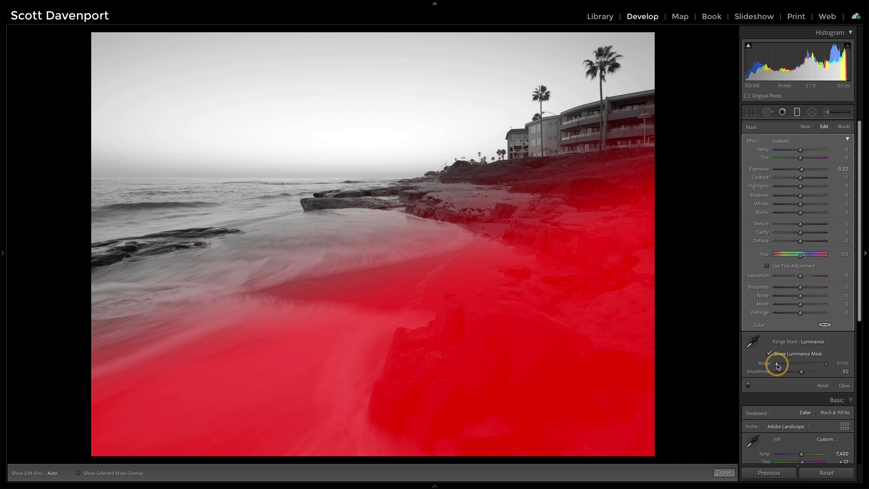
{"action": "left_click_drag", "start_coordinate": [777, 365], "coordinate": [779, 366]}
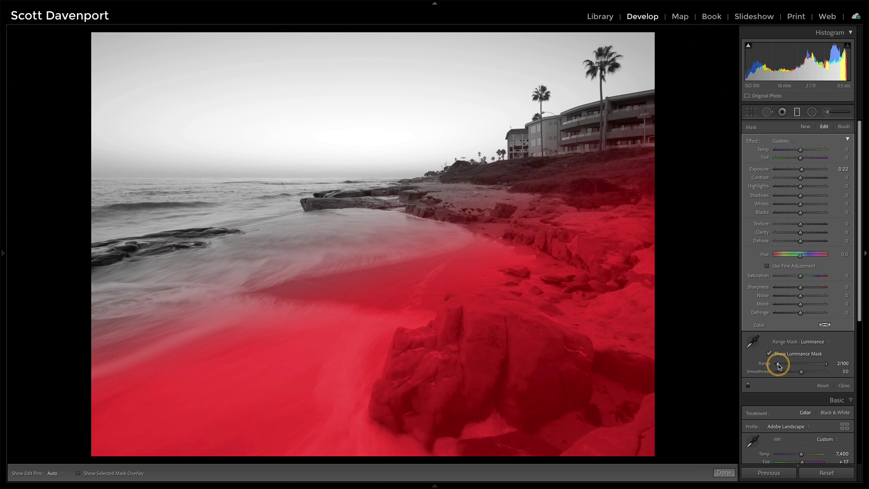
{"action": "left_click_drag", "start_coordinate": [801, 372], "coordinate": [790, 372]}
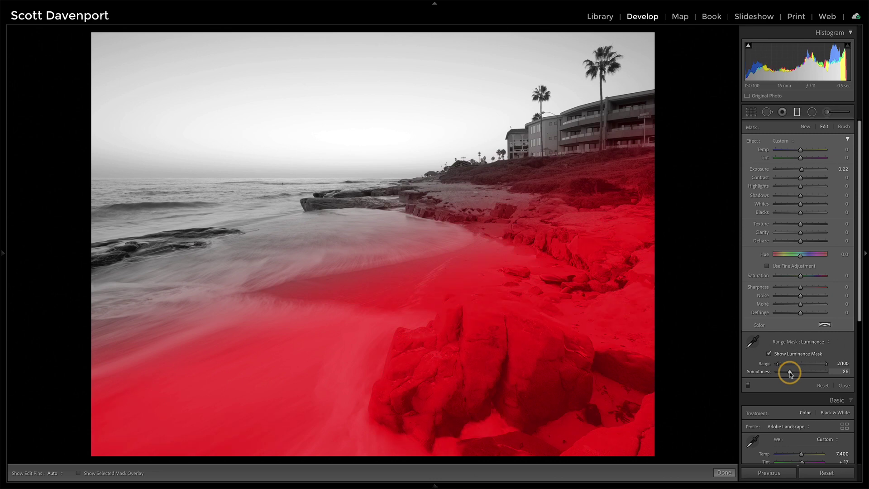
{"action": "left_click", "coordinate": [769, 355]}
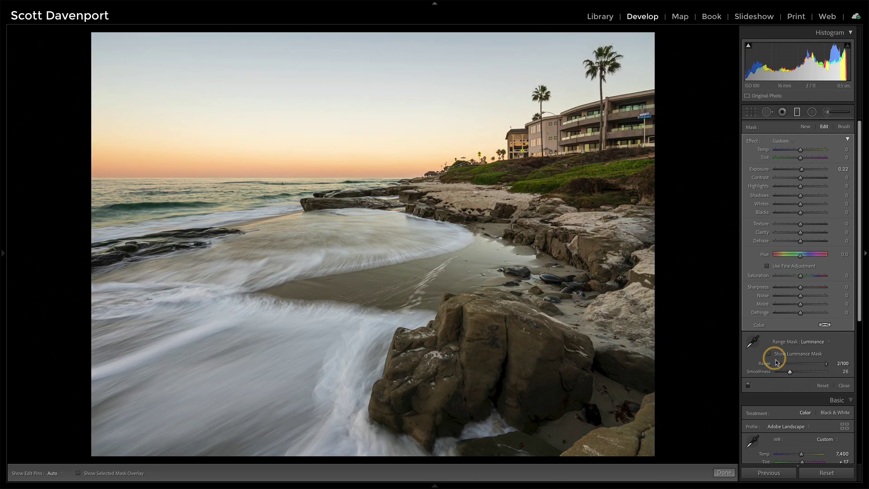
{"action": "left_click_drag", "start_coordinate": [778, 365], "coordinate": [769, 368]}
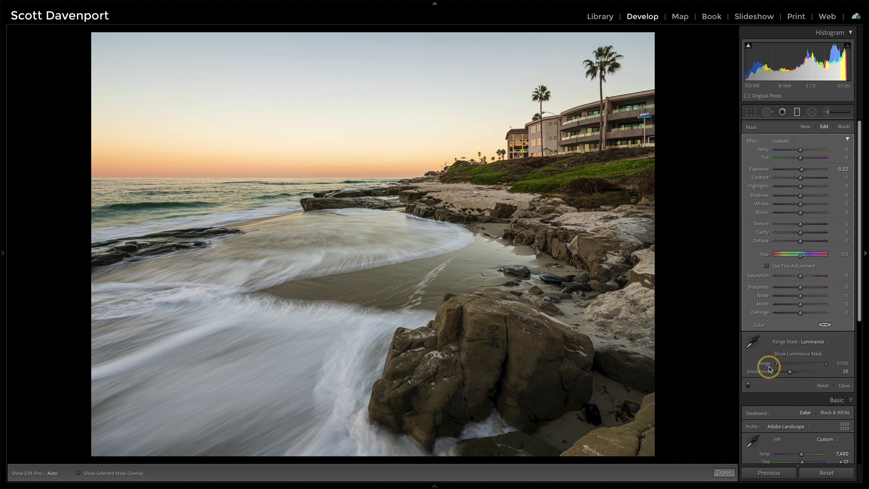
{"action": "key", "text": "ctrl+z"}
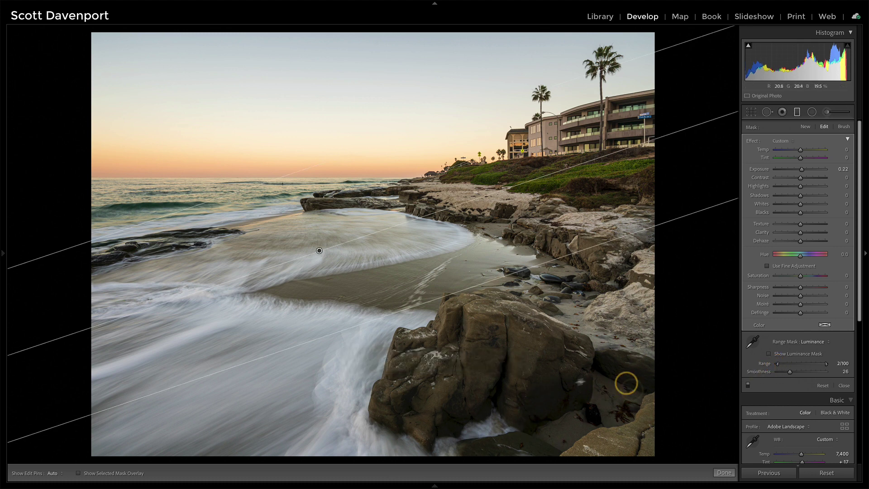
Inspect the foreground rocks close up, and set the luminance mask's Smoothness to 50 and Range to 8/100.
{"action": "key", "text": "z"}
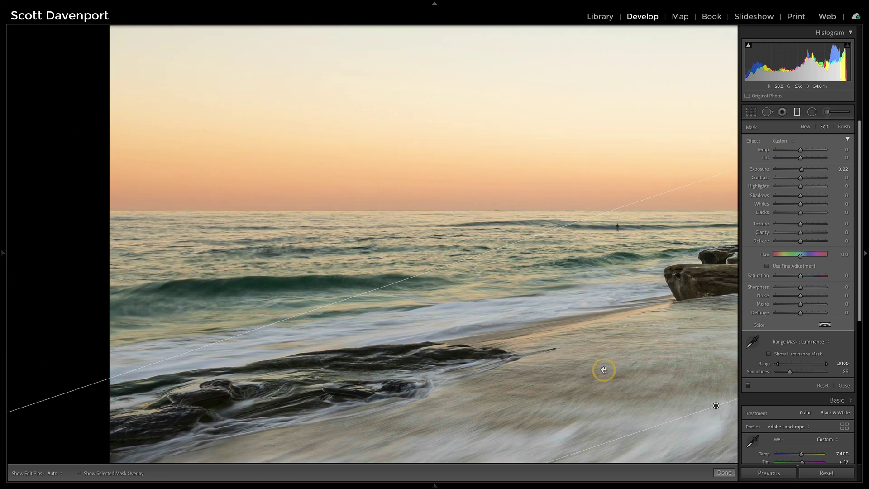
{"action": "left_click_drag", "start_coordinate": [605, 368], "coordinate": [295, 96]}
{"action": "left_click_drag", "start_coordinate": [578, 291], "coordinate": [264, 81]}
{"action": "left_click_drag", "start_coordinate": [511, 235], "coordinate": [311, 216]}
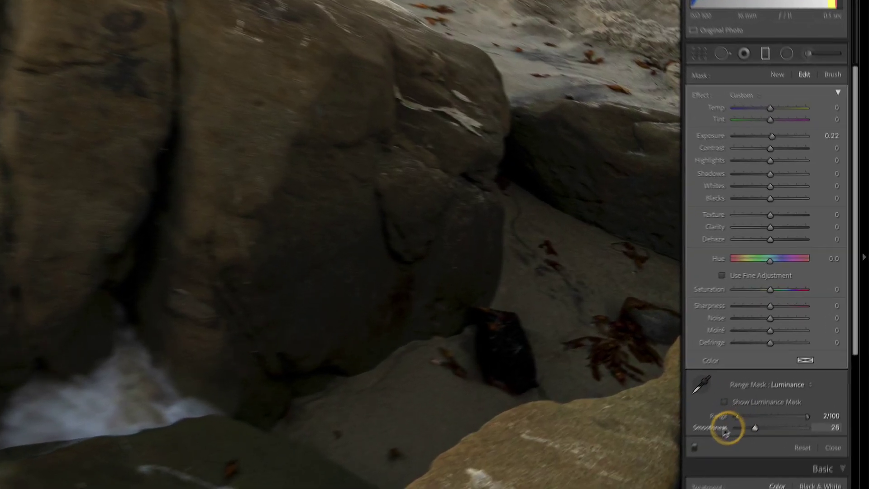
{"action": "double_click", "coordinate": [764, 371]}
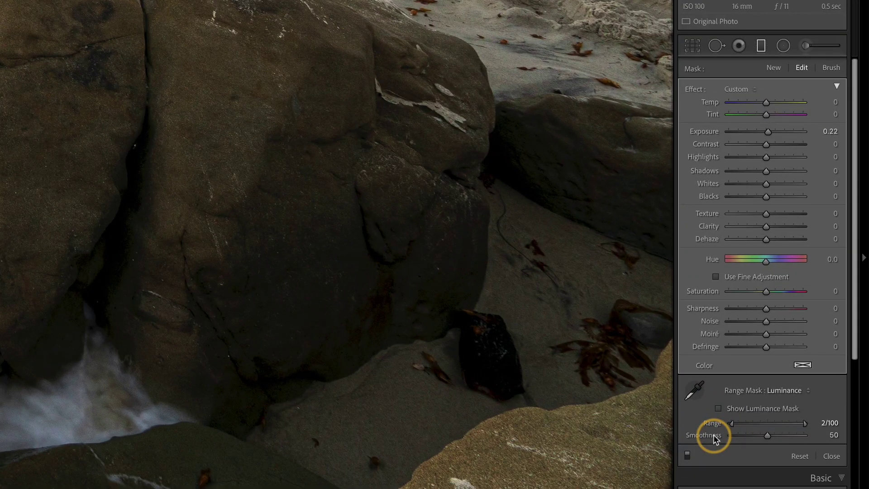
{"action": "left_click_drag", "start_coordinate": [732, 422], "coordinate": [725, 425]}
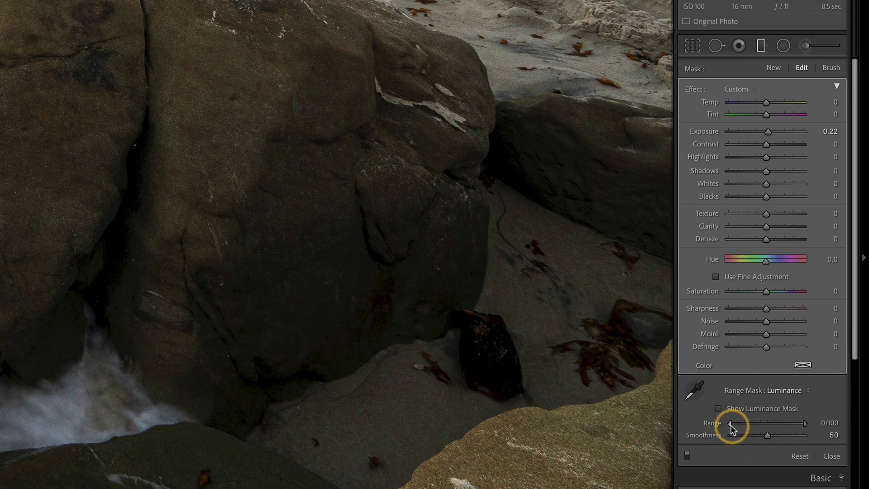
{"action": "left_click_drag", "start_coordinate": [730, 424], "coordinate": [735, 423]}
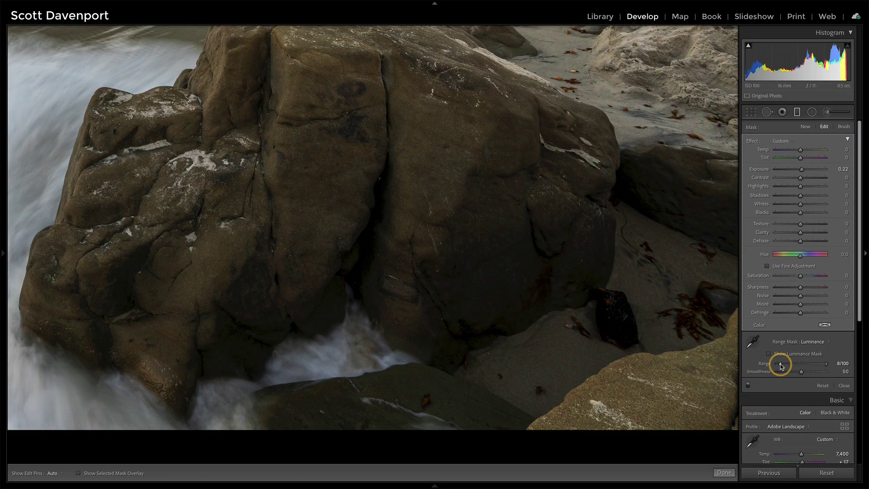
{"action": "key", "text": "z"}
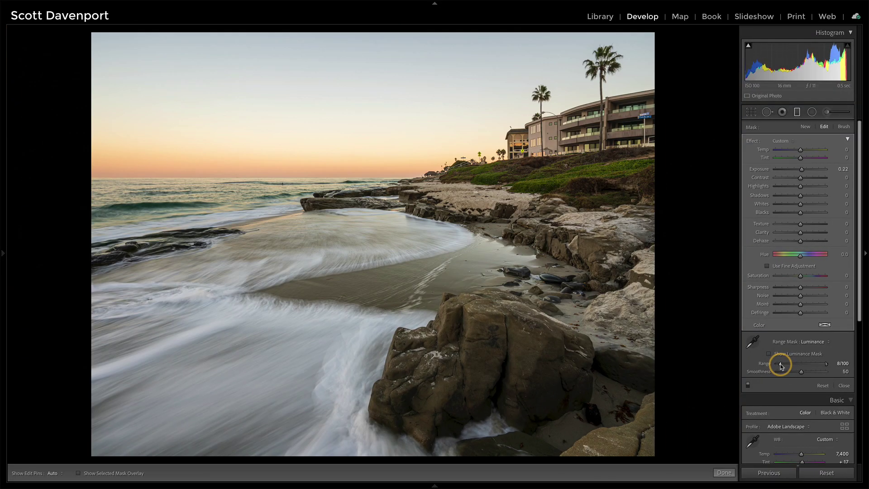
With the luminance mask displayed, extend the graduated filter's outer edge towards the sky and its inner edge farther into the foreground.
{"action": "left_click", "coordinate": [769, 355]}
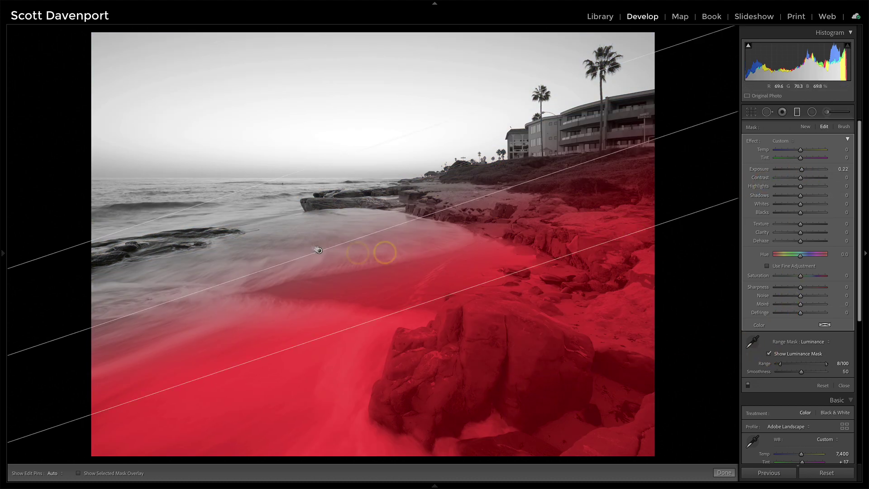
{"action": "left_click_drag", "start_coordinate": [278, 179], "coordinate": [264, 139]}
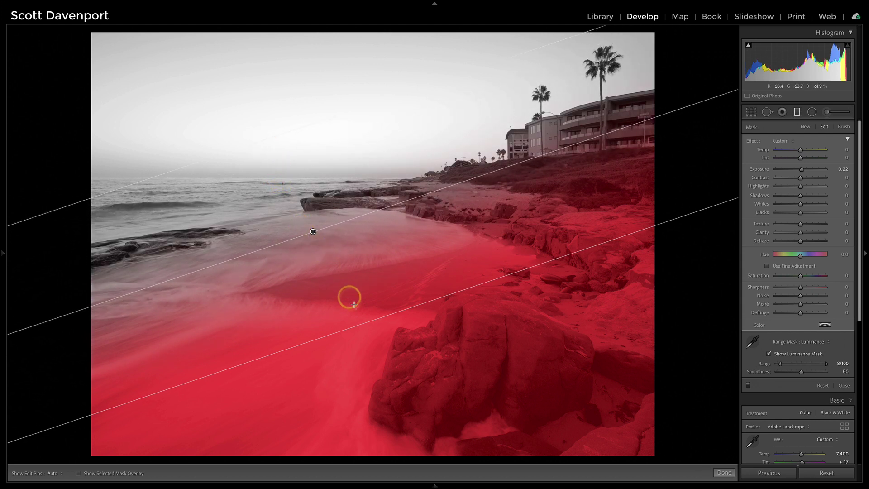
{"action": "left_click_drag", "start_coordinate": [363, 320], "coordinate": [373, 340]}
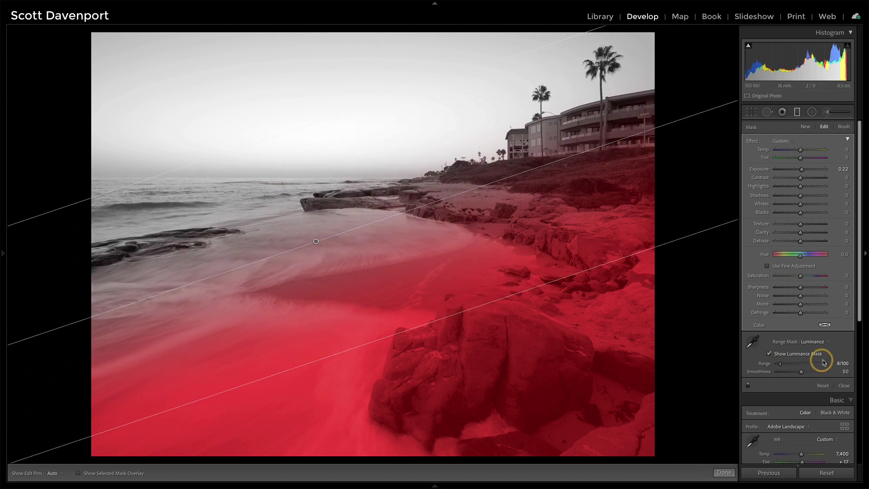
Set the luminance mask's Smoothness to 27, hide the mask, and finish the graduated filter after comparing the photo with and without it.
{"action": "left_click_drag", "start_coordinate": [802, 371], "coordinate": [791, 374]}
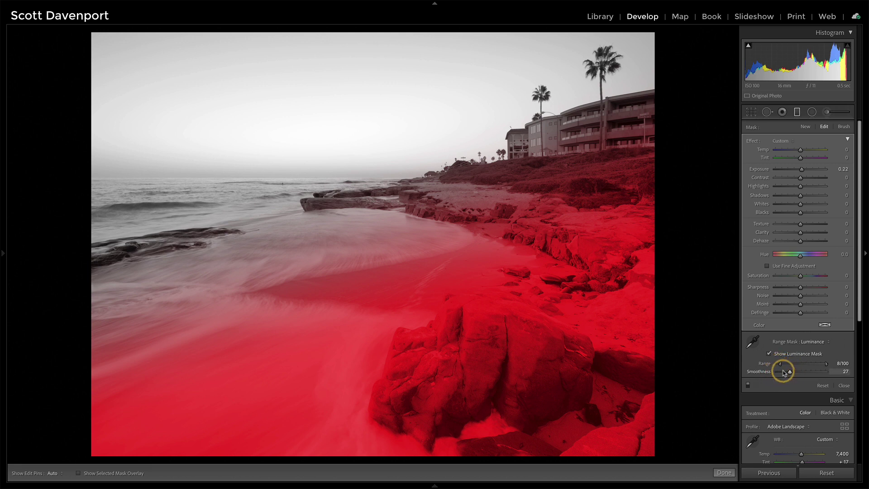
{"action": "left_click_drag", "start_coordinate": [789, 373], "coordinate": [798, 373]}
{"action": "left_click", "coordinate": [770, 354]}
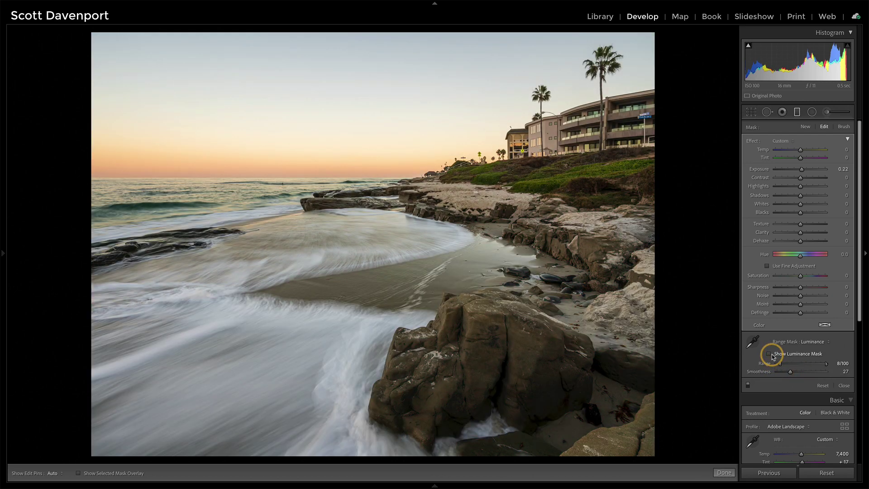
{"action": "left_click", "coordinate": [749, 385]}
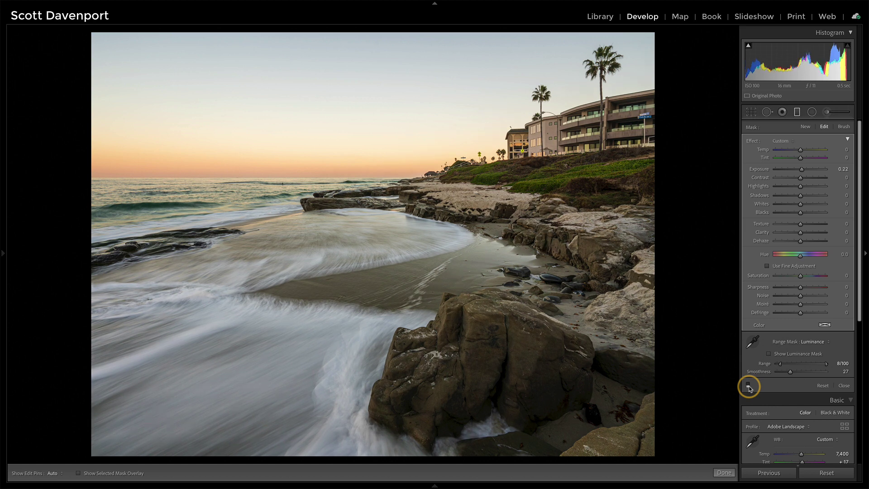
{"action": "left_click", "coordinate": [748, 386]}
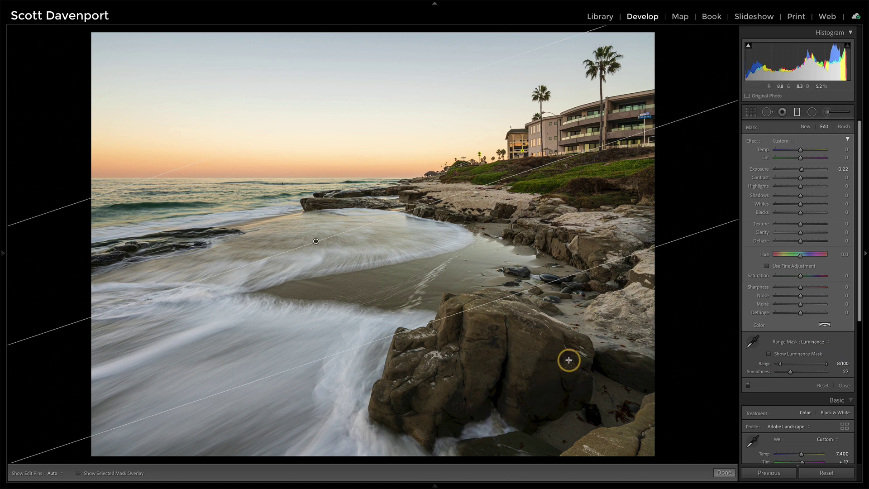
{"action": "left_click", "coordinate": [844, 386]}
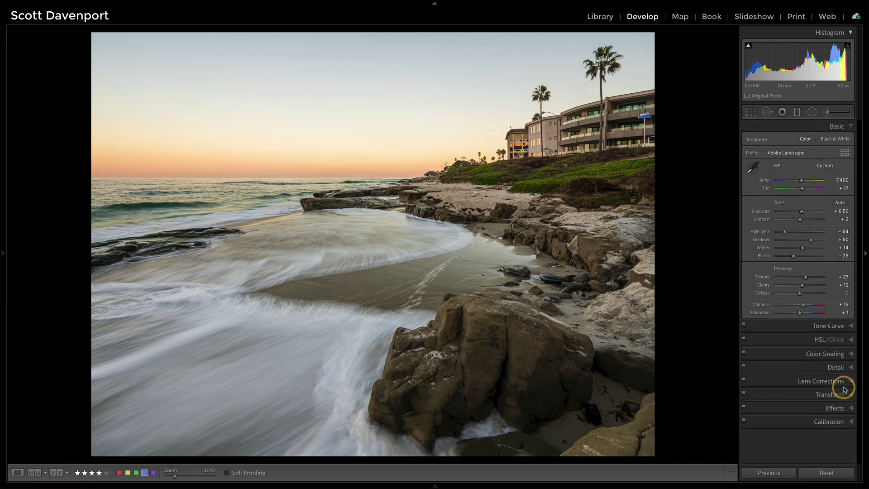
Open the HSL adjustments and examine which colour ranges make up the sky with the targeted Saturation adjustment.
{"action": "left_click", "coordinate": [821, 339]}
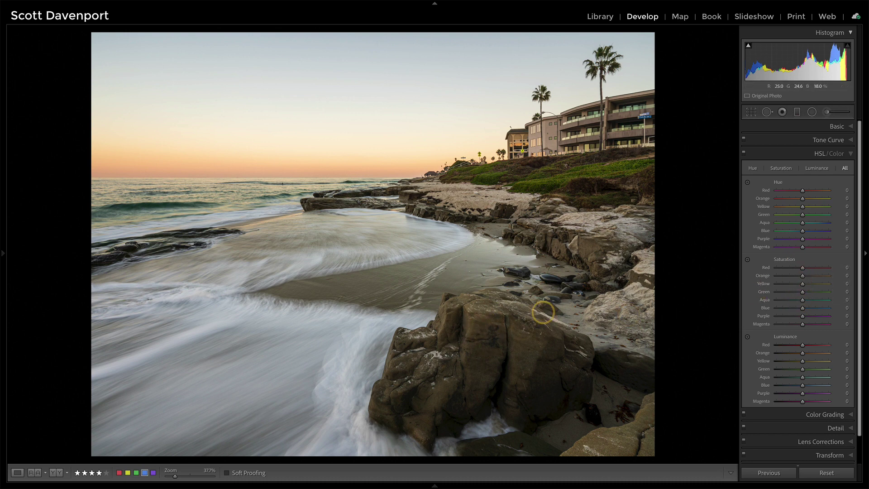
{"action": "left_click", "coordinate": [748, 260]}
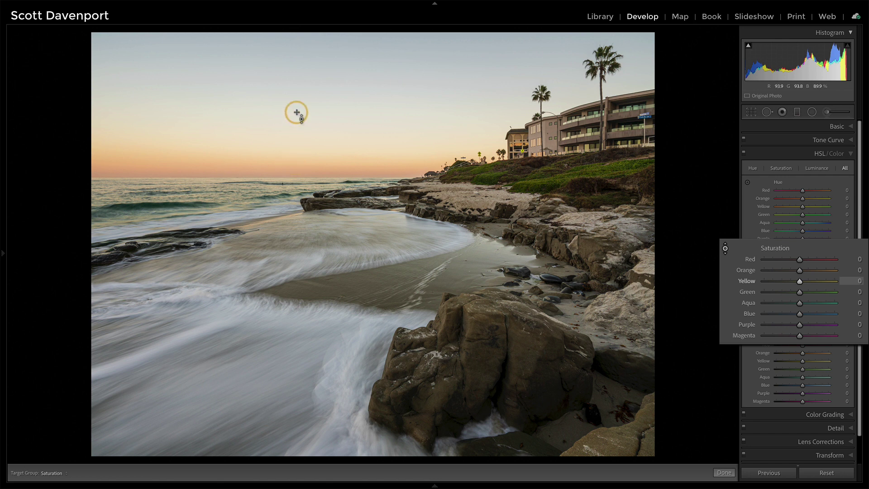
{"action": "left_click", "coordinate": [302, 166]}
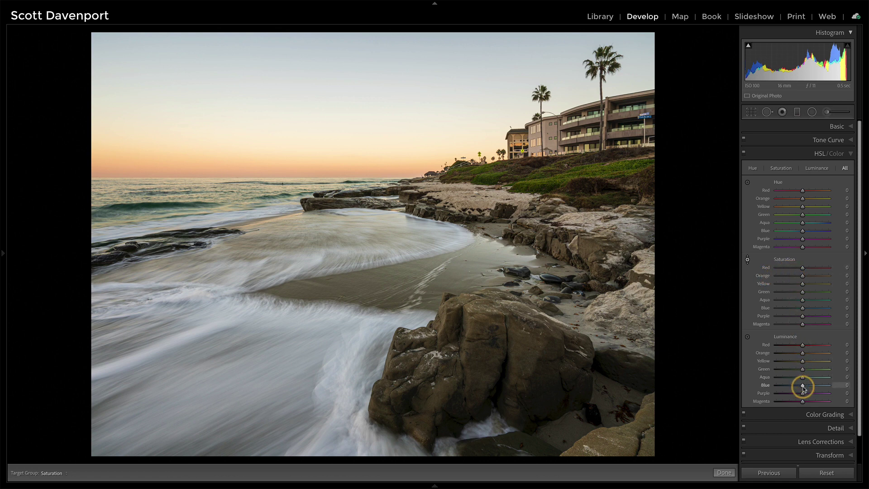
{"action": "key", "text": "Escape"}
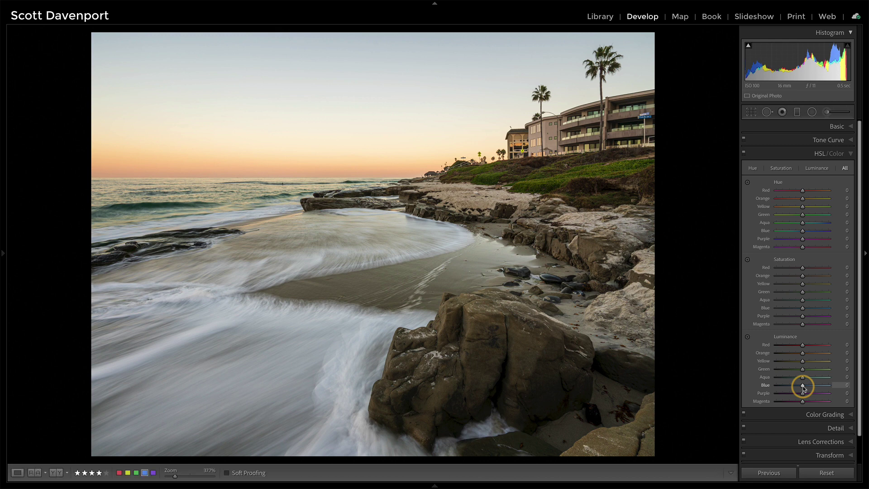
Set HSL Blue luminance to +11, Yellow hue to -9, Orange saturation to +10 and Yellow saturation to +8, comparing before and after.
{"action": "mouse_move", "coordinate": [804, 387]}
{"action": "left_mouse_down"}
{"action": "mouse_move", "coordinate": [825, 385]}
{"action": "mouse_move", "coordinate": [807, 387]}
{"action": "left_mouse_up"}
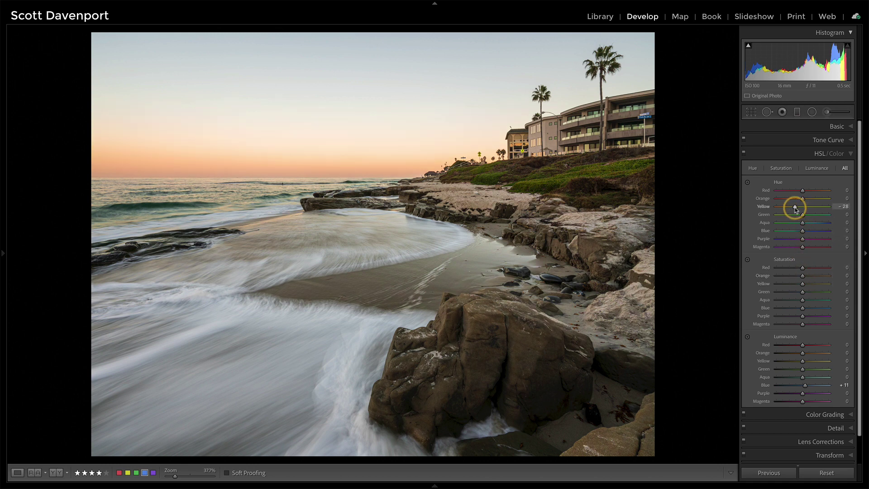
{"action": "left_click_drag", "start_coordinate": [797, 209], "coordinate": [799, 209]}
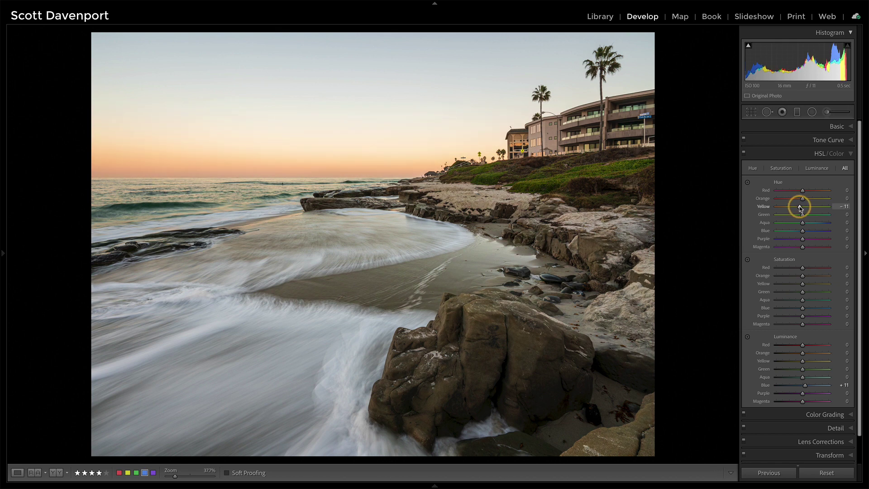
{"action": "left_click", "coordinate": [802, 276]}
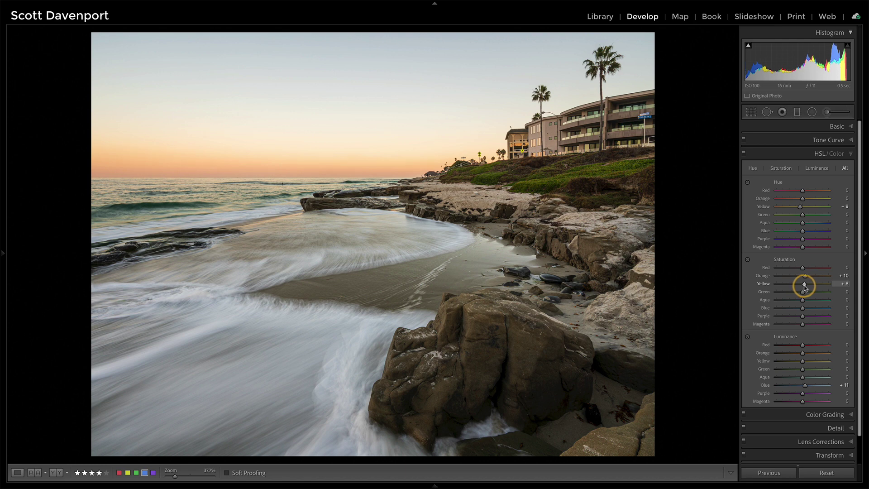
{"action": "left_click", "coordinate": [744, 154]}
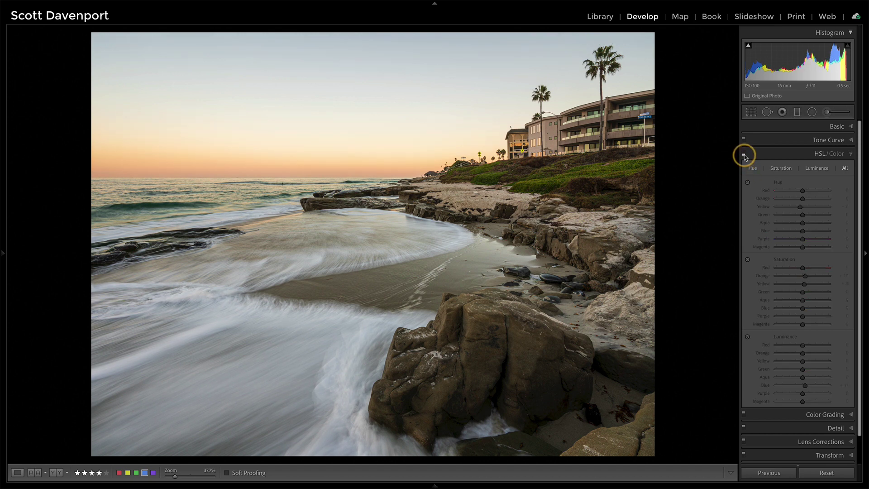
{"action": "left_click", "coordinate": [743, 154]}
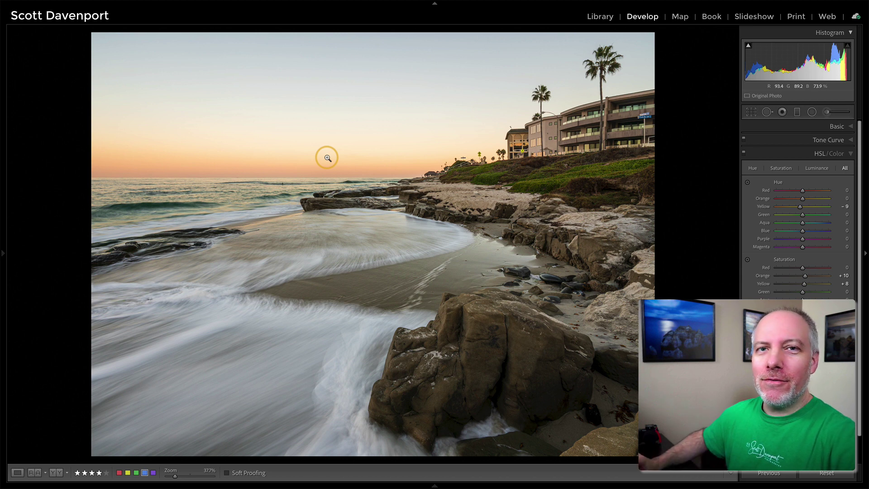
Add a new graduated filter over the sky above the horizon, using the Temp effect preset at -15.
{"action": "left_click", "coordinate": [797, 113]}
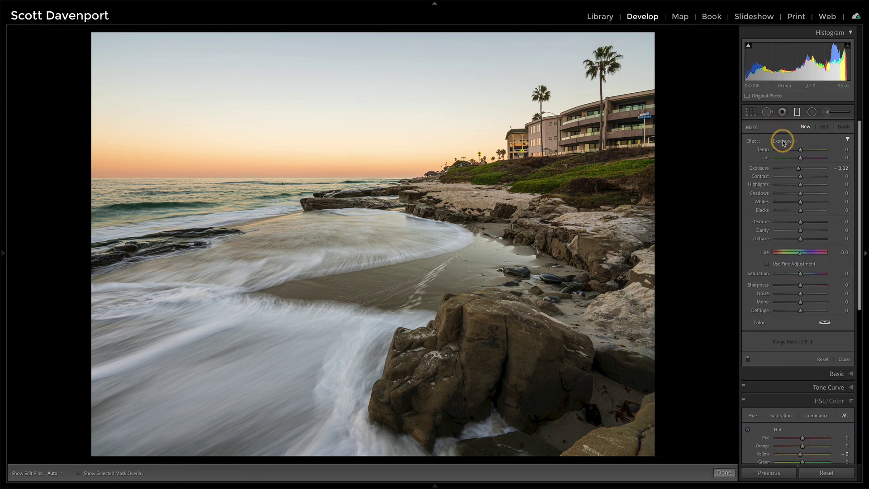
{"action": "left_click", "coordinate": [784, 143]}
{"action": "left_click", "coordinate": [785, 127]}
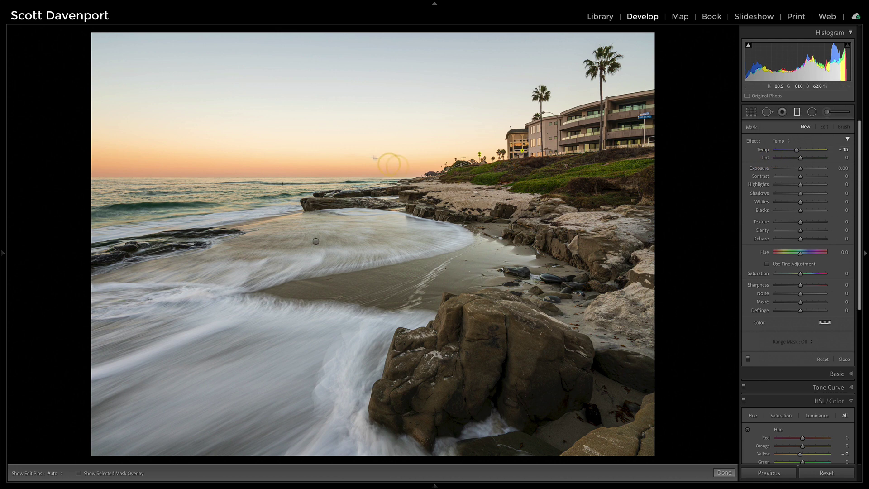
{"action": "left_click_drag", "start_coordinate": [357, 145], "coordinate": [357, 175]}
{"action": "left_click_drag", "start_coordinate": [360, 145], "coordinate": [357, 101]}
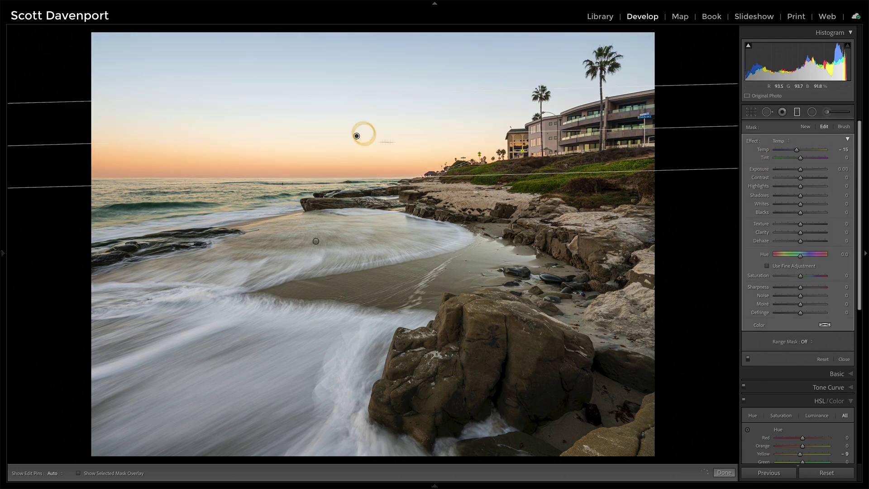
Tilt the sky filter upward towards the buildings, move it slightly closer to the horizon, and set its Temp to -29.
{"action": "left_click_drag", "start_coordinate": [581, 131], "coordinate": [581, 115]}
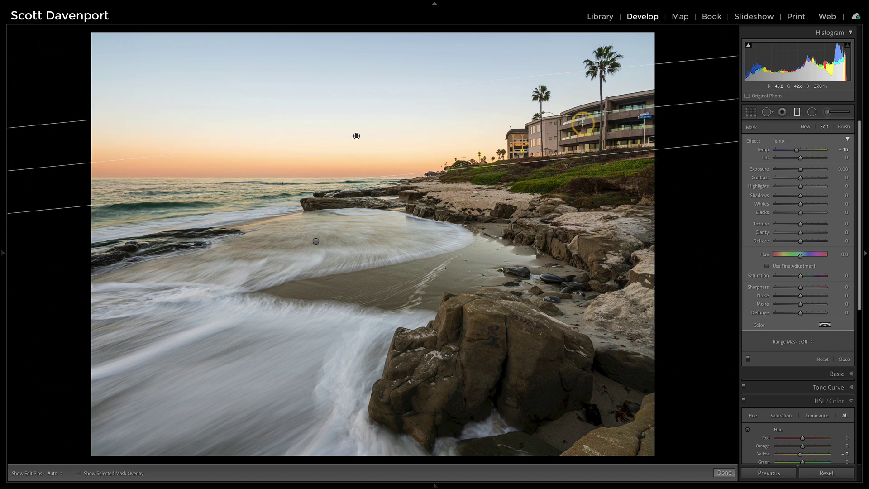
{"action": "left_click", "coordinate": [356, 134]}
{"action": "left_click_drag", "start_coordinate": [356, 136], "coordinate": [357, 143]}
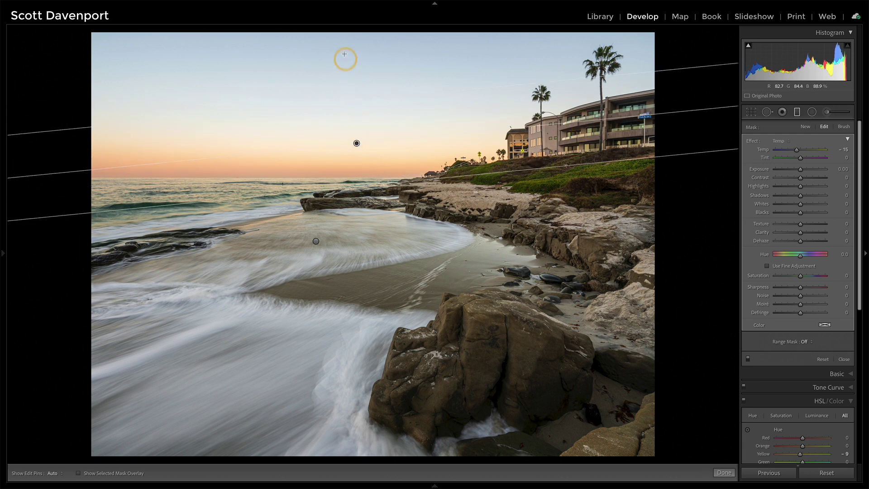
{"action": "left_click", "coordinate": [797, 151]}
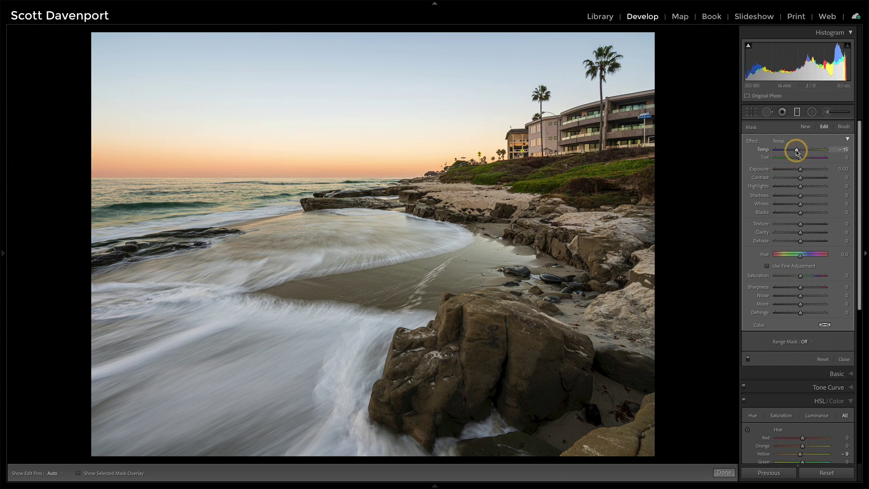
{"action": "mouse_move", "coordinate": [797, 151]}
{"action": "left_mouse_down"}
{"action": "mouse_move", "coordinate": [783, 154]}
{"action": "mouse_move", "coordinate": [792, 154]}
{"action": "left_mouse_up"}
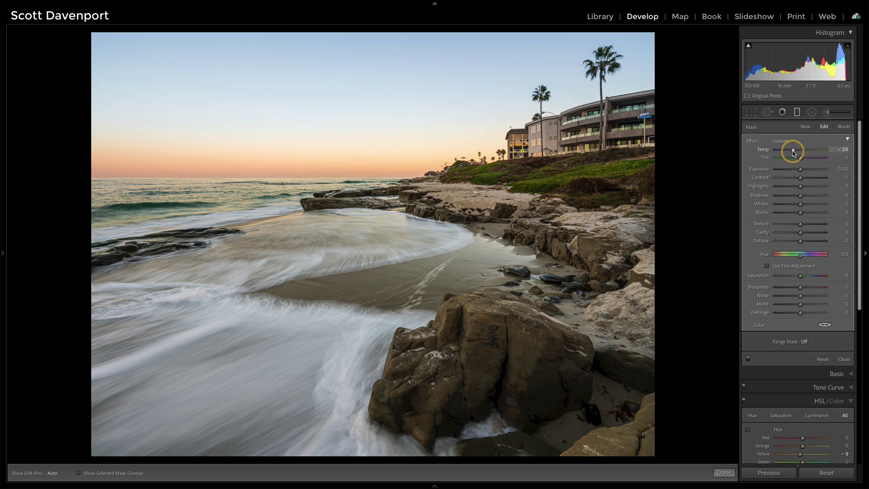
Apply a Luminance range mask to the sky filter and display the mask overlay.
{"action": "left_click", "coordinate": [804, 342]}
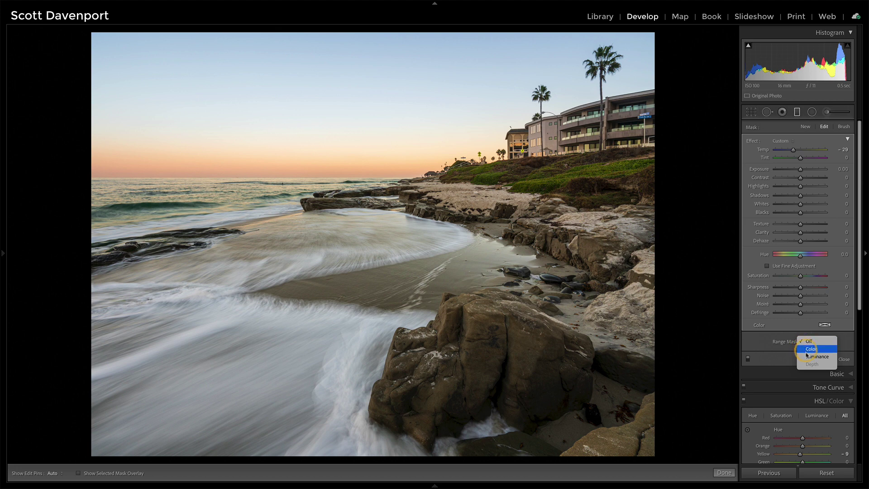
{"action": "left_click", "coordinate": [811, 357]}
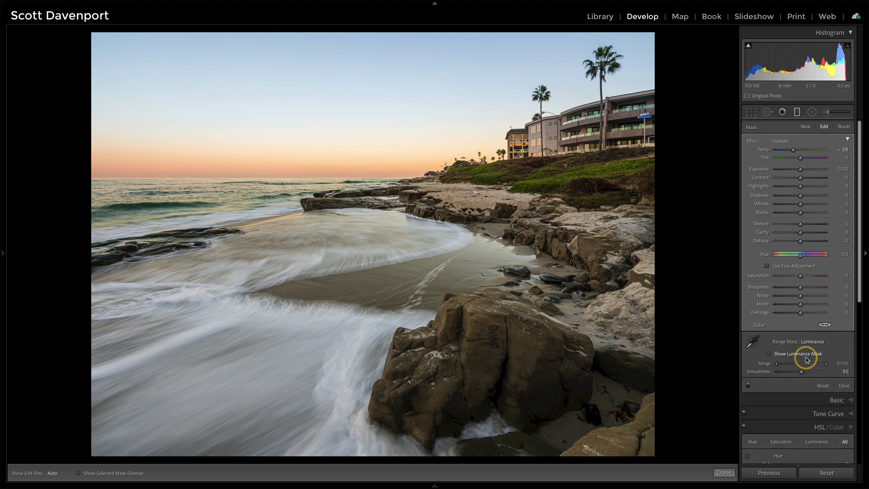
{"action": "left_click", "coordinate": [768, 354]}
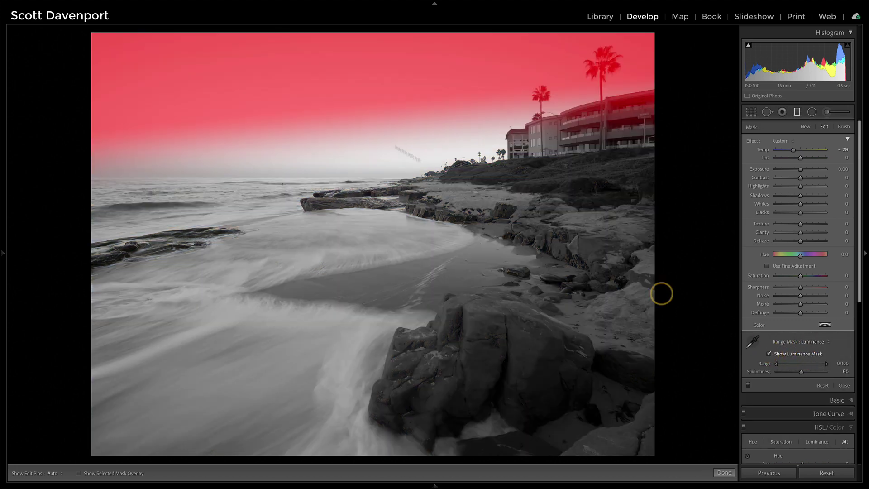
Refine the sky filter's tilt and position against the mask overlay, leaving a gentle slope with its centre just above the horizon.
{"action": "left_click_drag", "start_coordinate": [357, 143], "coordinate": [358, 148]}
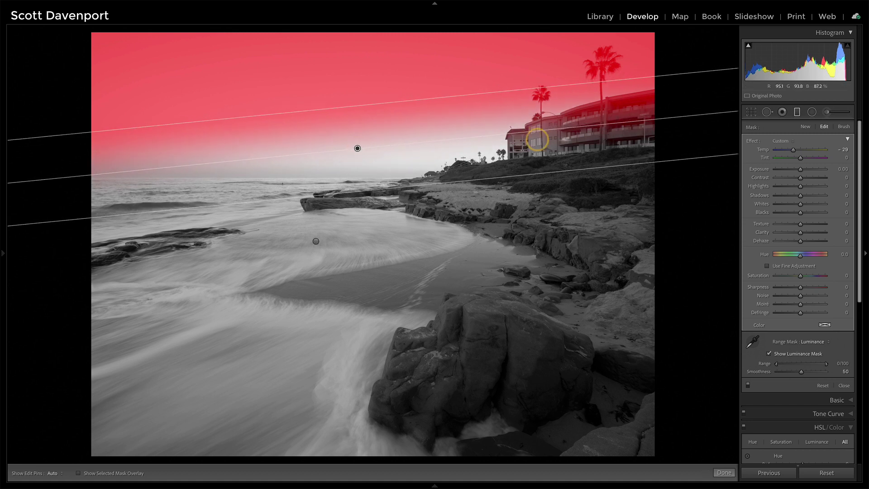
{"action": "left_click_drag", "start_coordinate": [664, 117], "coordinate": [664, 97]}
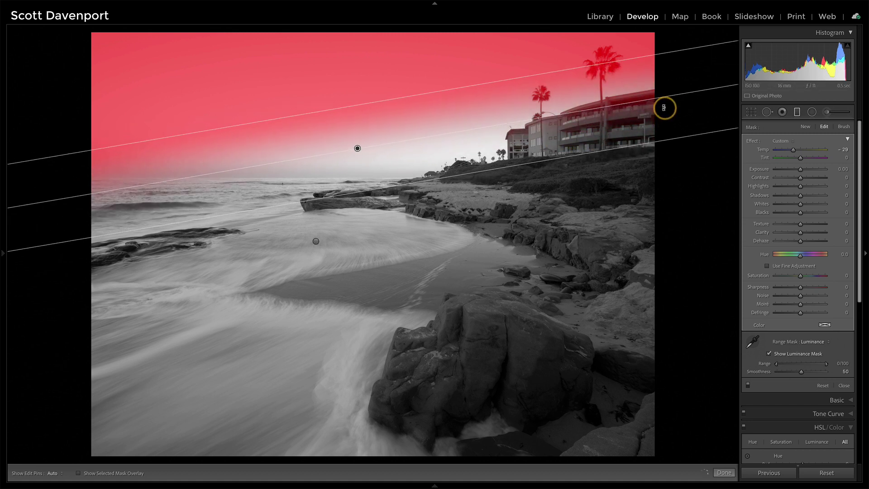
{"action": "left_click_drag", "start_coordinate": [358, 148], "coordinate": [358, 152]}
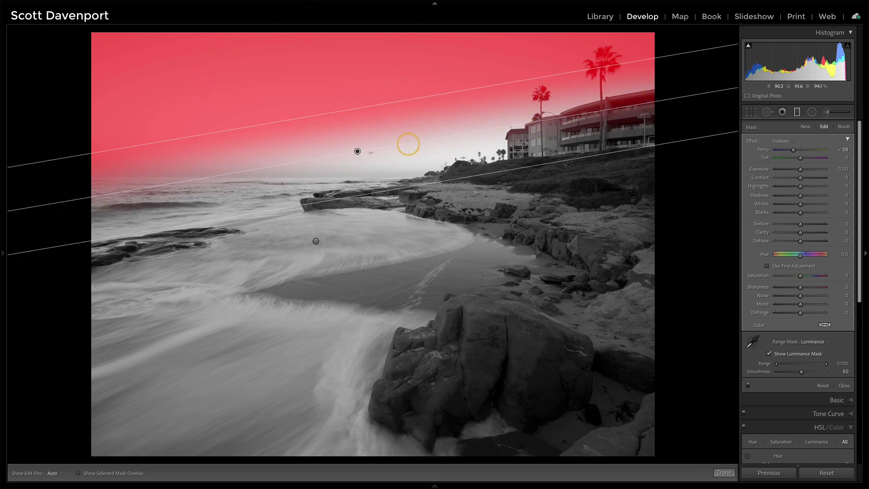
{"action": "left_click_drag", "start_coordinate": [357, 151], "coordinate": [357, 143]}
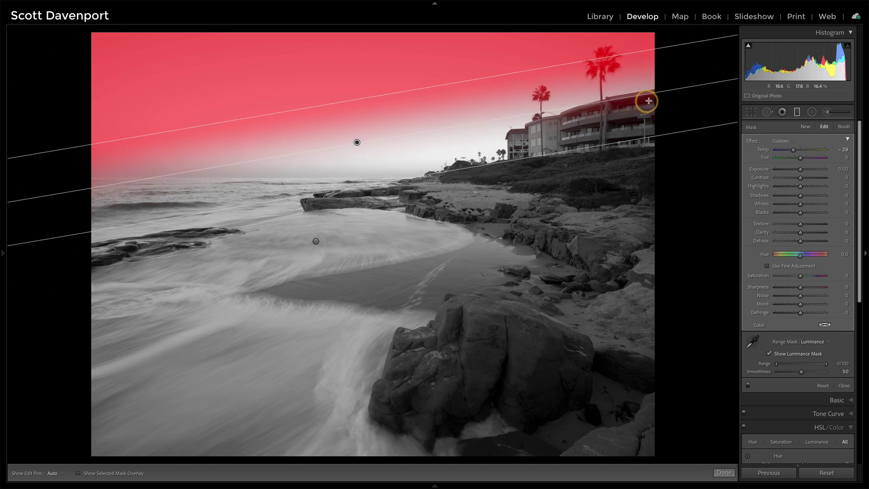
{"action": "left_click_drag", "start_coordinate": [650, 93], "coordinate": [650, 105]}
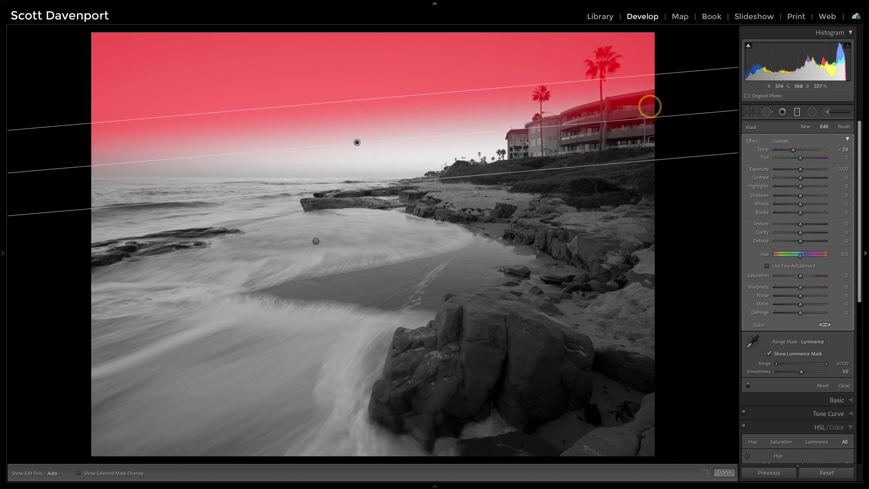
{"action": "left_click_drag", "start_coordinate": [357, 142], "coordinate": [356, 146]}
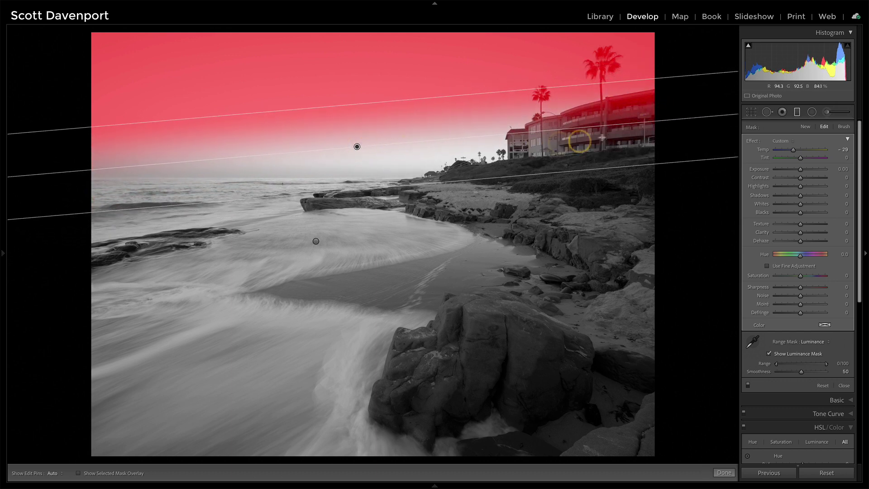
{"action": "left_click_drag", "start_coordinate": [630, 124], "coordinate": [631, 130]}
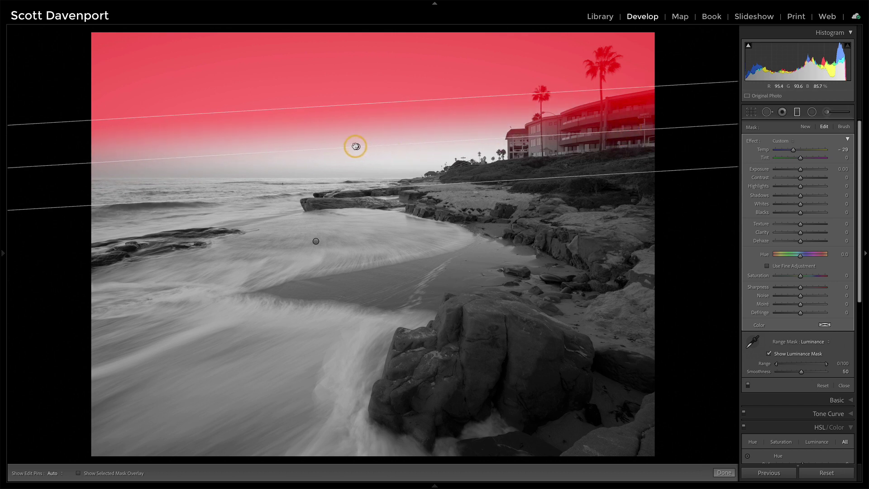
{"action": "left_click_drag", "start_coordinate": [357, 146], "coordinate": [356, 152]}
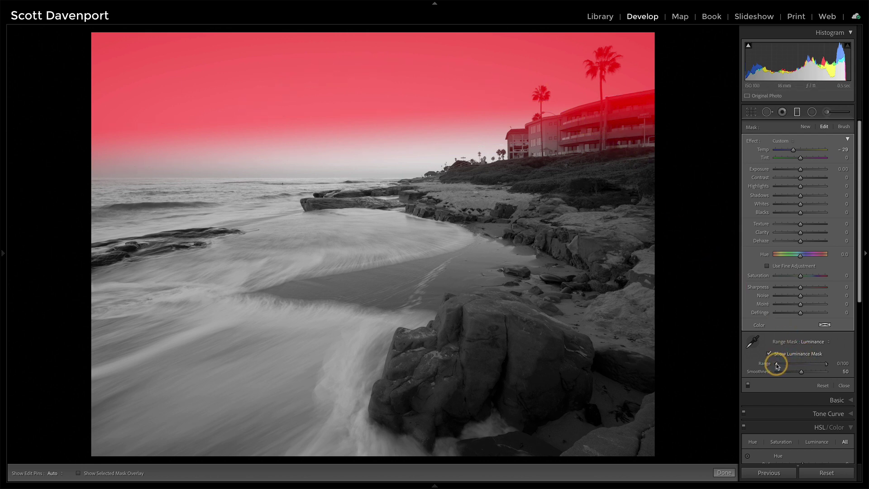
Exclude the dark buildings and palms by setting the sky mask's Range to 33/100 and Smoothness to 37, and hide the mask overlay.
{"action": "left_click_drag", "start_coordinate": [777, 366], "coordinate": [785, 366]}
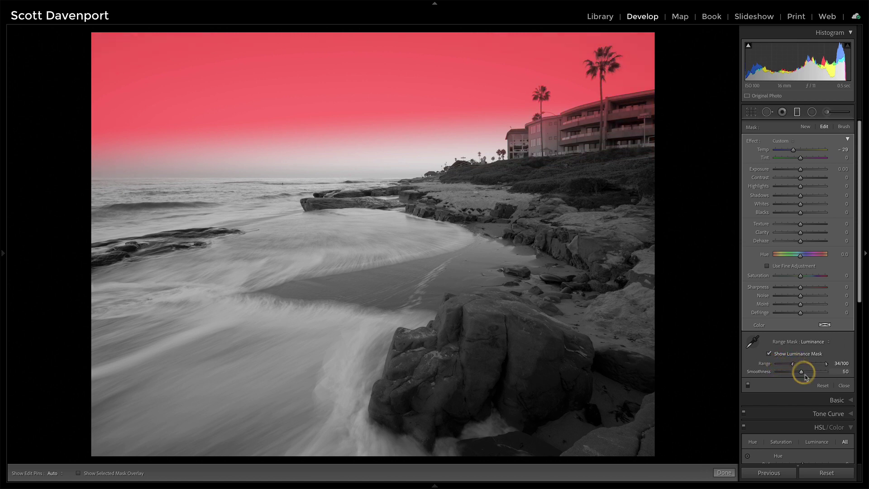
{"action": "left_click_drag", "start_coordinate": [801, 376], "coordinate": [798, 375]}
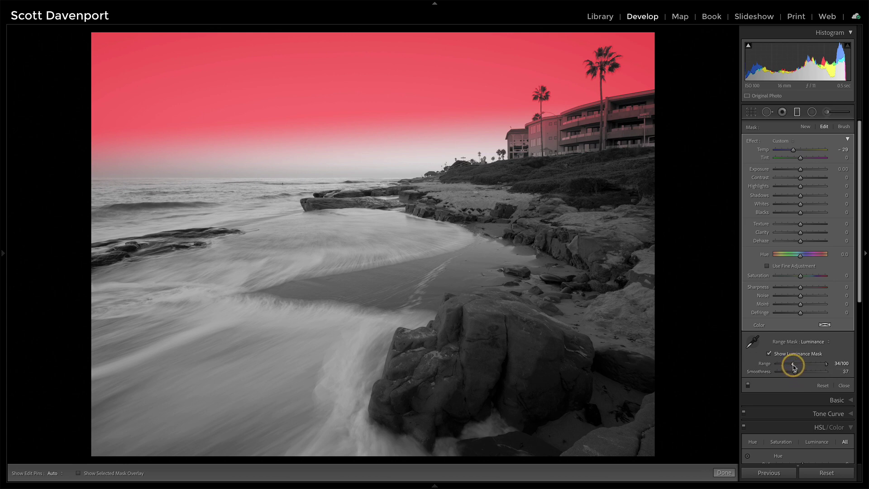
{"action": "left_click", "coordinate": [770, 354]}
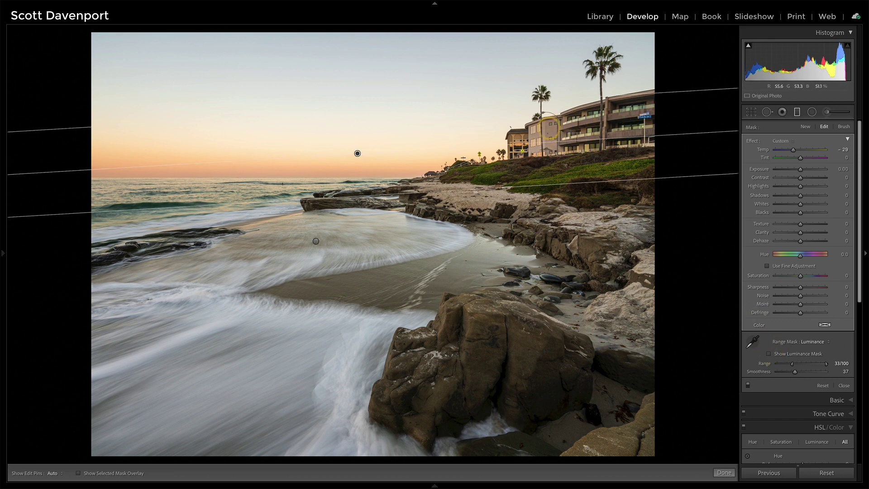
Display the sky filter's luminance mask and fine-tune the gradient's position, slightly widening its transition around the buildings.
{"action": "left_click", "coordinate": [769, 354]}
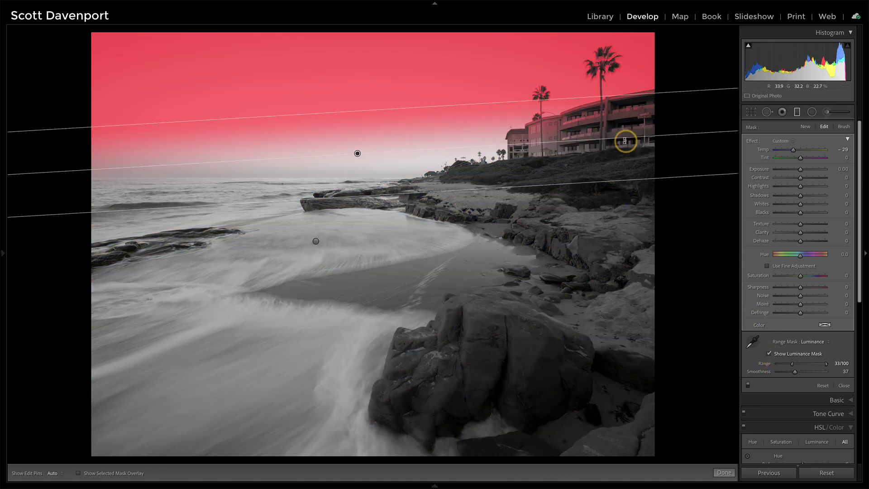
{"action": "key", "text": "z"}
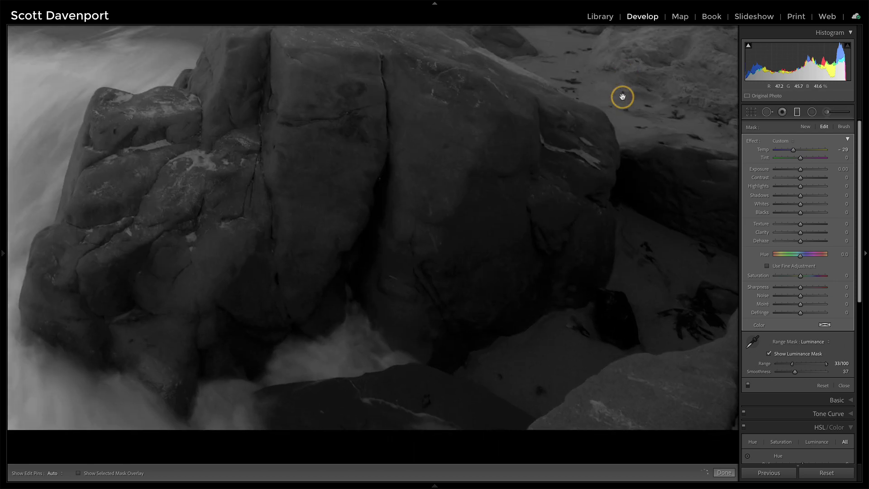
{"action": "left_click_drag", "start_coordinate": [622, 97], "coordinate": [196, 262]}
{"action": "key", "text": "z"}
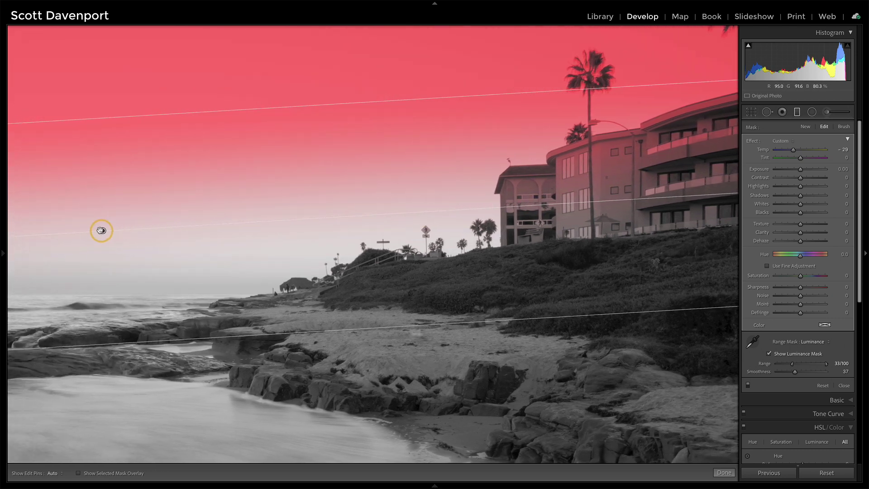
{"action": "left_click_drag", "start_coordinate": [100, 231], "coordinate": [100, 241]}
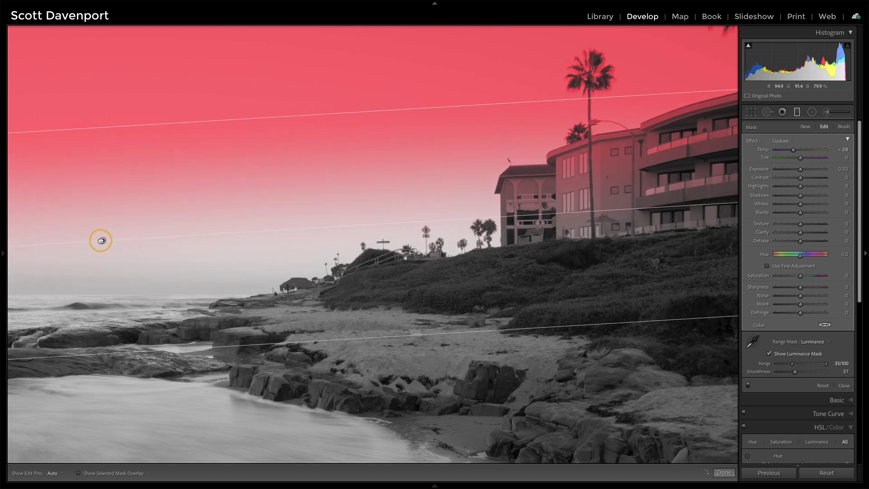
{"action": "left_click_drag", "start_coordinate": [321, 115], "coordinate": [322, 100]}
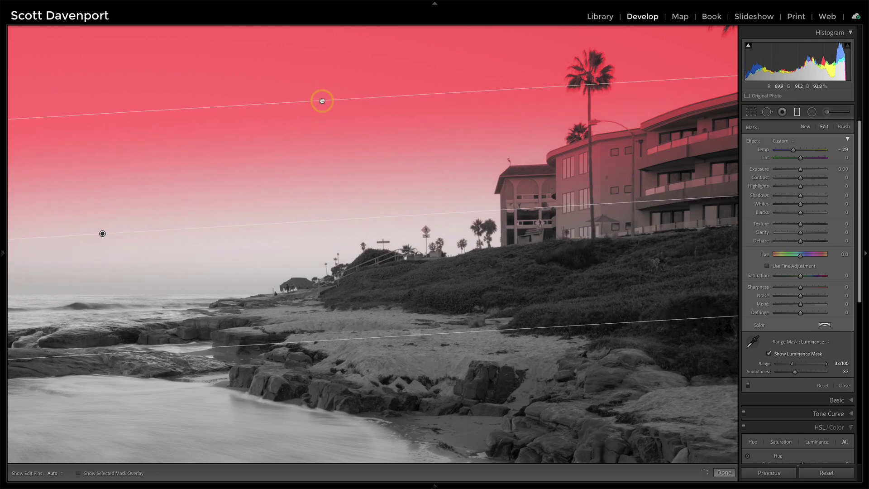
{"action": "key", "text": "z"}
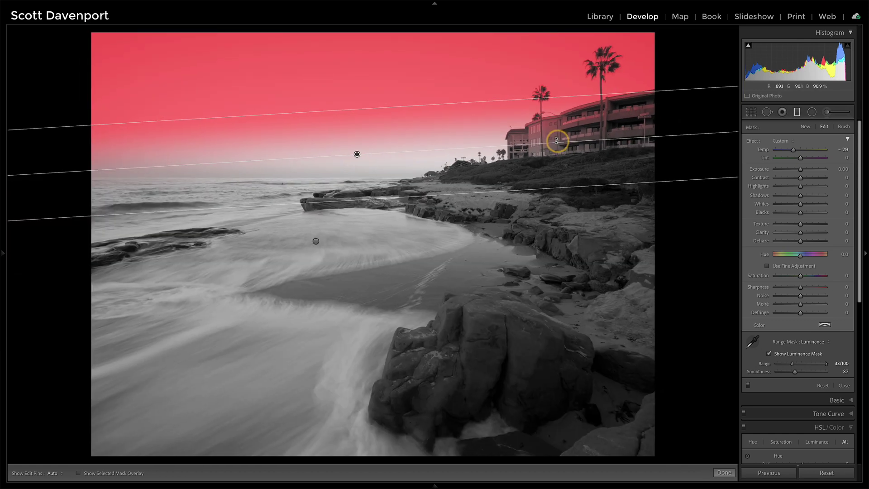
Set the sky mask's Smoothness to 50 and Range to 36/100, lower the filter slightly towards the horizon, and hide the mask overlay.
{"action": "left_click", "coordinate": [771, 354]}
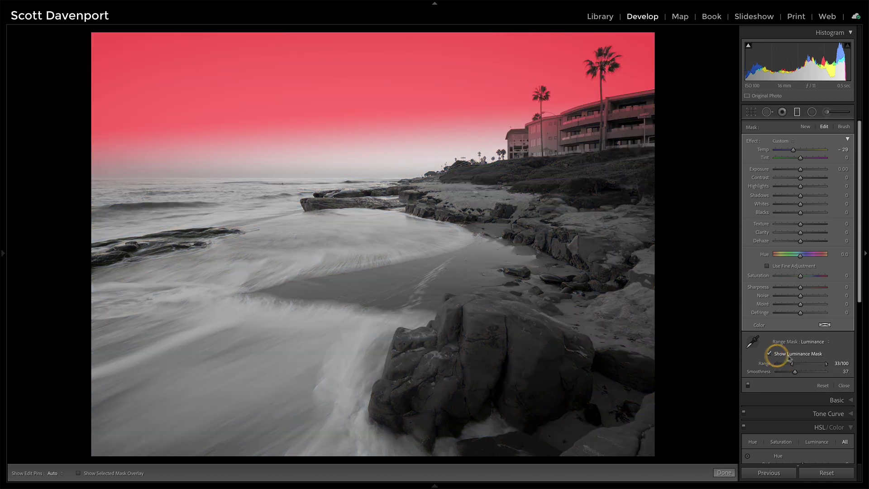
{"action": "mouse_move", "coordinate": [795, 372]}
{"action": "left_mouse_down"}
{"action": "mouse_move", "coordinate": [806, 373]}
{"action": "mouse_move", "coordinate": [796, 374]}
{"action": "left_mouse_up"}
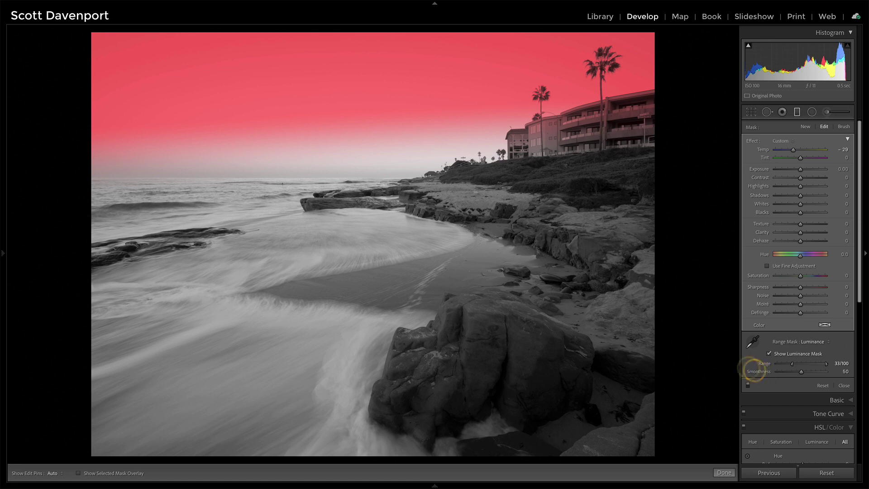
{"action": "left_click_drag", "start_coordinate": [357, 154], "coordinate": [357, 157]}
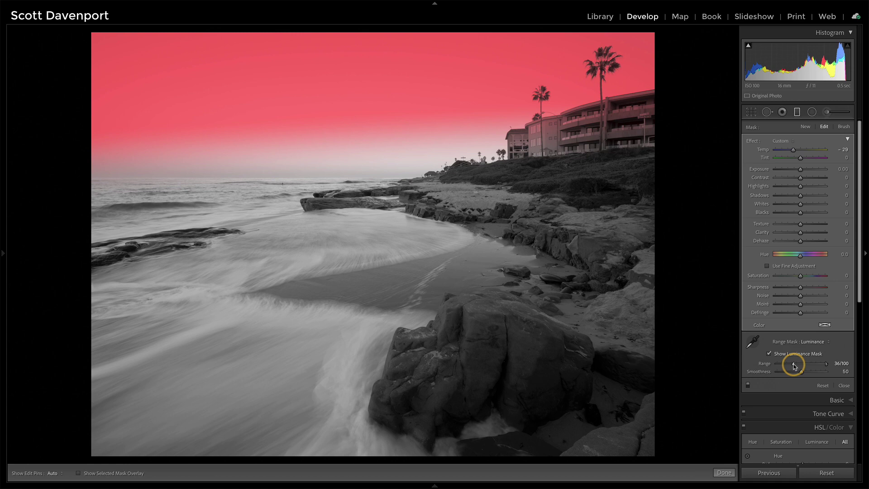
{"action": "left_click", "coordinate": [769, 354]}
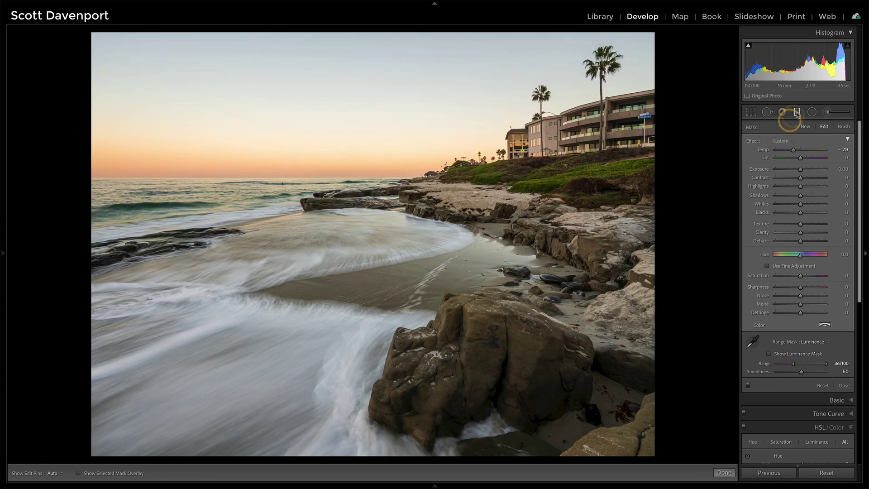
Compare the photo with and without the graduated filters, leave them enabled, and close the filter tool.
{"action": "left_click_drag", "start_coordinate": [794, 151], "coordinate": [794, 150]}
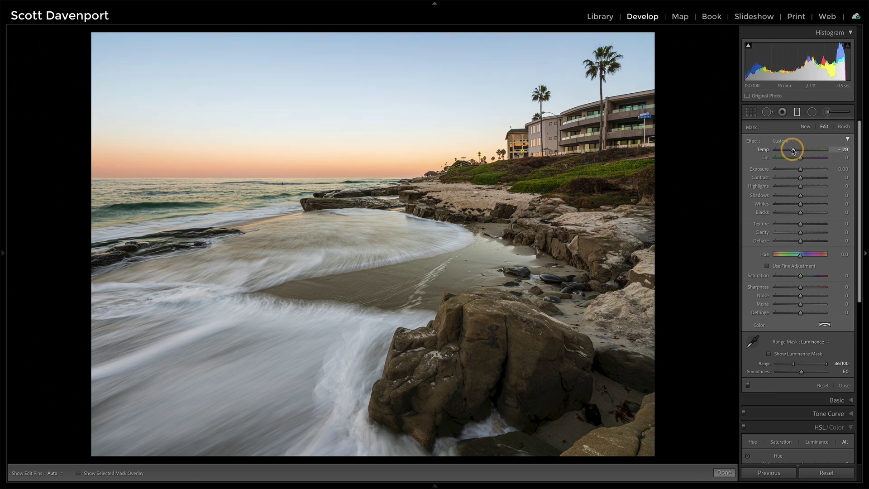
{"action": "left_click", "coordinate": [749, 386]}
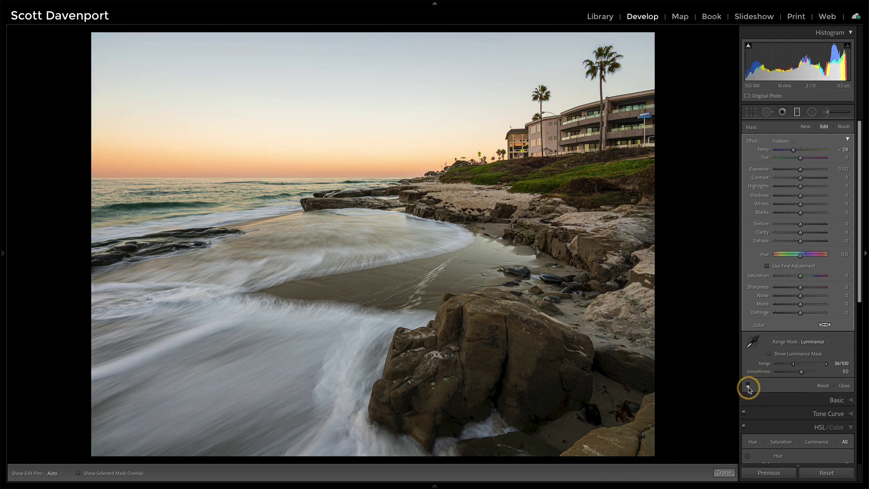
{"action": "left_click", "coordinate": [748, 386]}
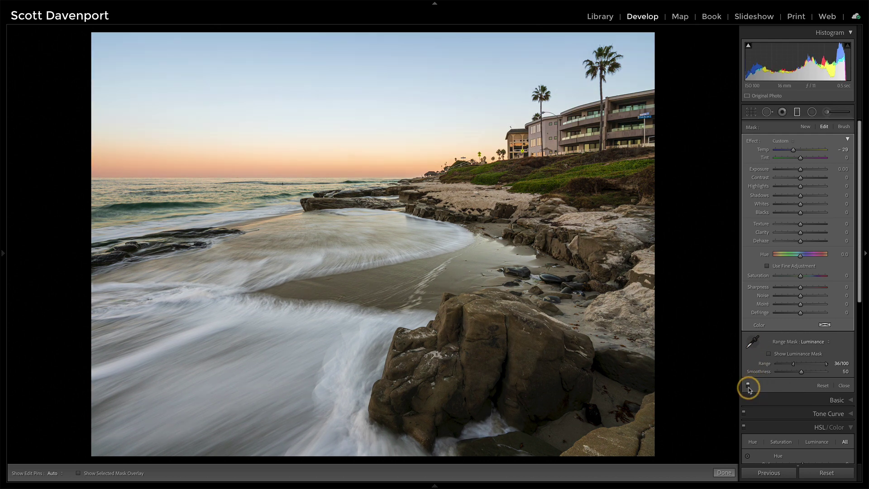
{"action": "left_click", "coordinate": [748, 387]}
{"action": "left_click", "coordinate": [748, 386]}
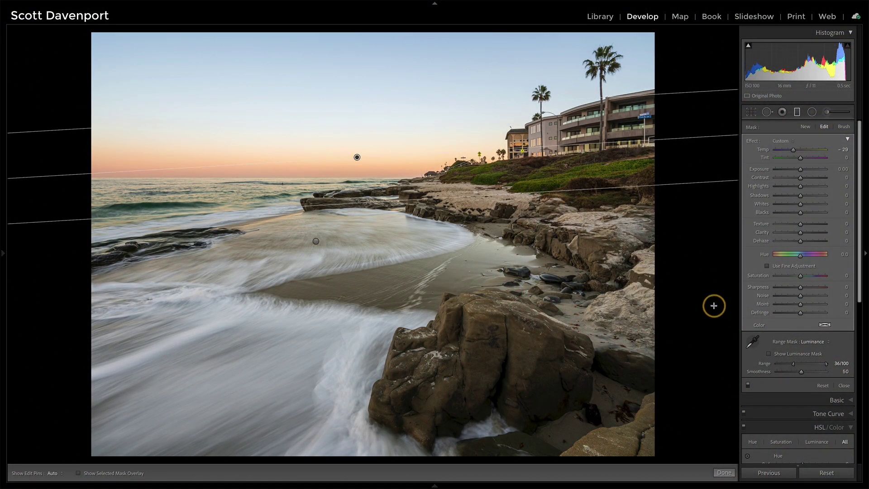
{"action": "left_click", "coordinate": [723, 473]}
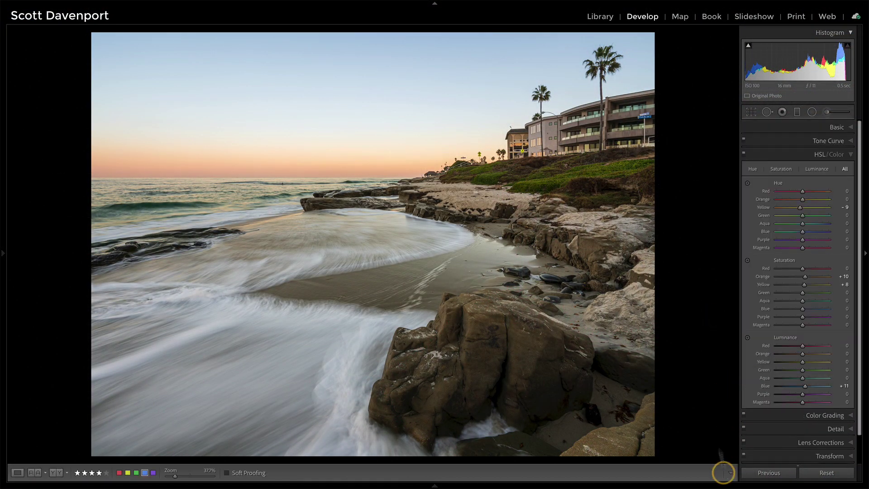
Examine the buildings, street signs, hillside and horizon at 100% for distractions, and return to the full view.
{"action": "left_click", "coordinate": [637, 129]}
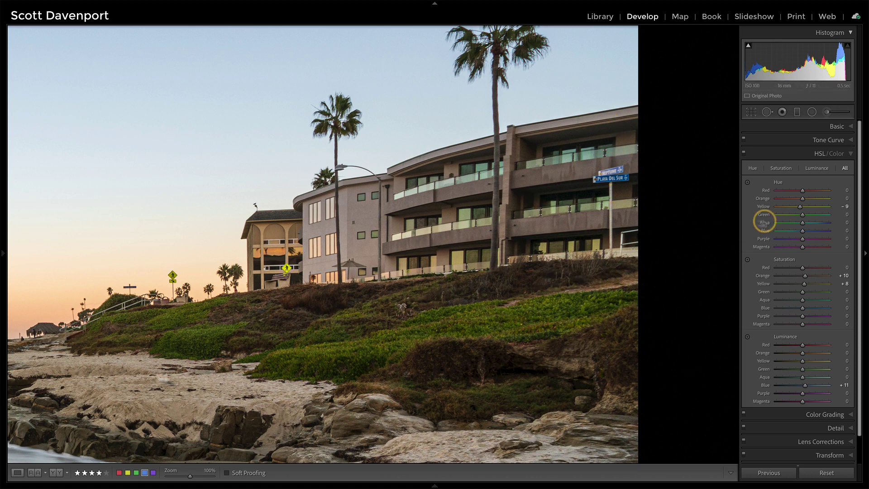
{"action": "left_click", "coordinate": [520, 242]}
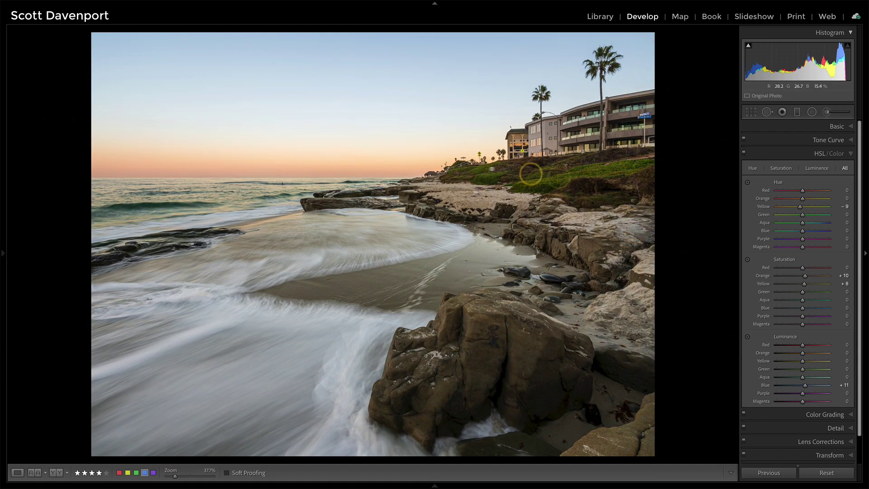
{"action": "left_click", "coordinate": [521, 155]}
{"action": "left_click_drag", "start_coordinate": [380, 175], "coordinate": [413, 211]}
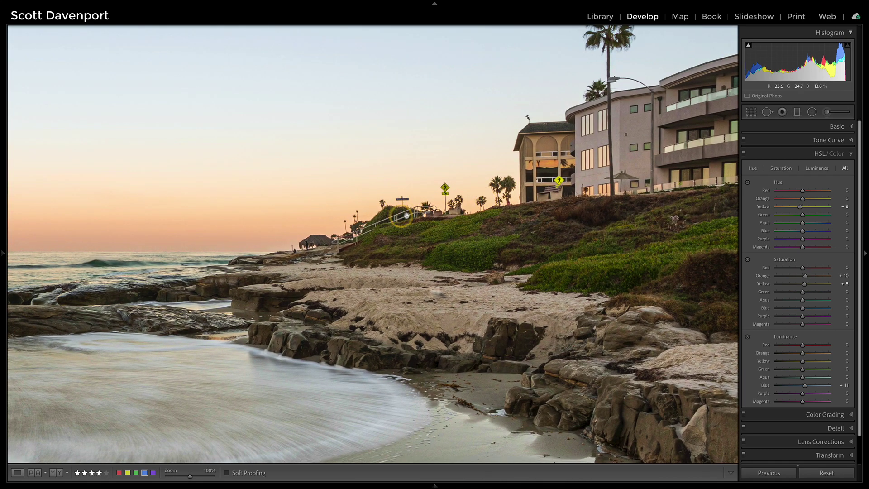
{"action": "left_click", "coordinate": [404, 188]}
{"action": "left_click", "coordinate": [402, 168]}
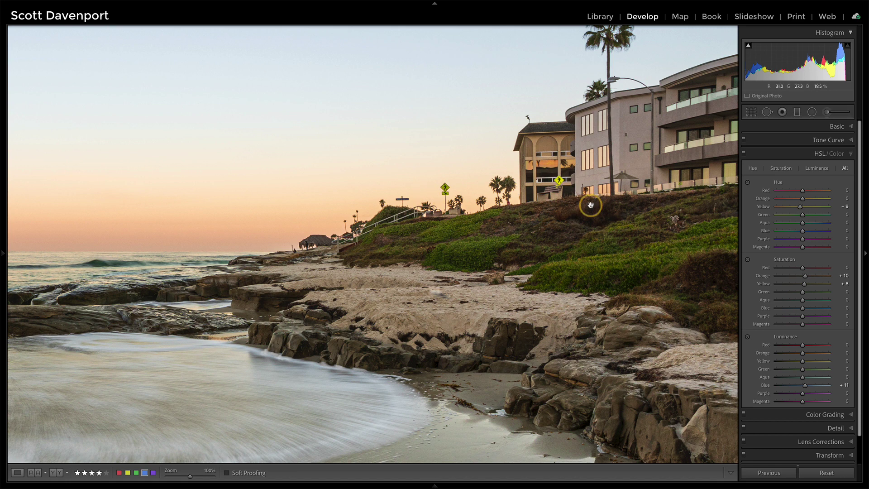
{"action": "left_click", "coordinate": [559, 208]}
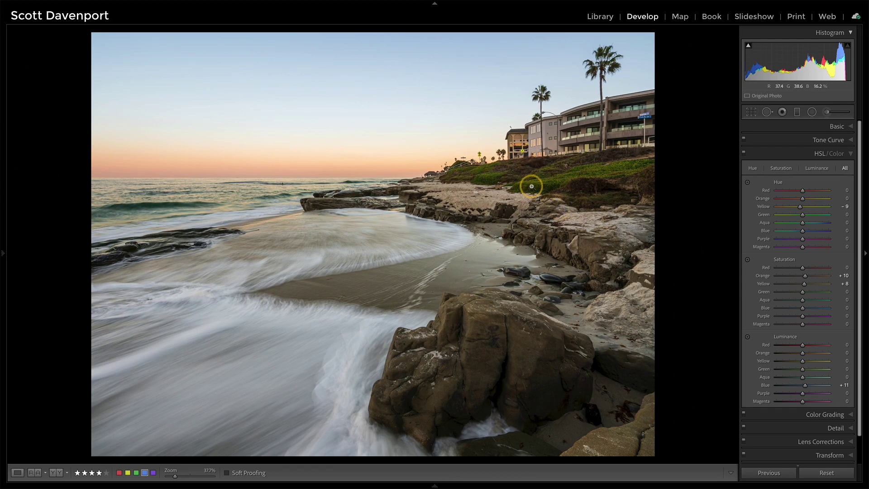
{"action": "left_click", "coordinate": [531, 186]}
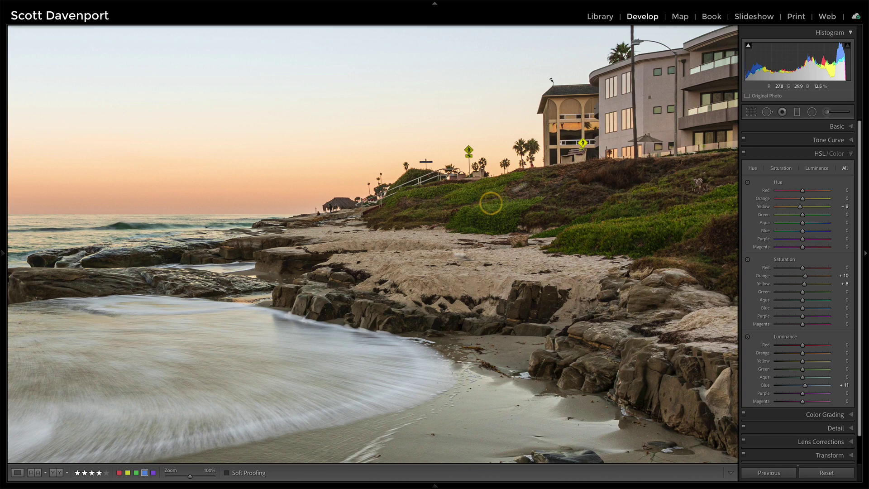
{"action": "left_click_drag", "start_coordinate": [576, 165], "coordinate": [469, 207]}
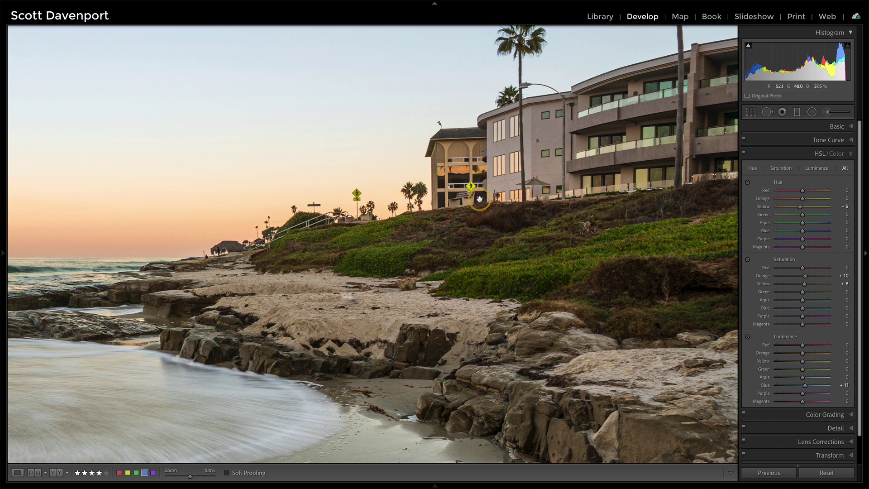
{"action": "left_click", "coordinate": [512, 195]}
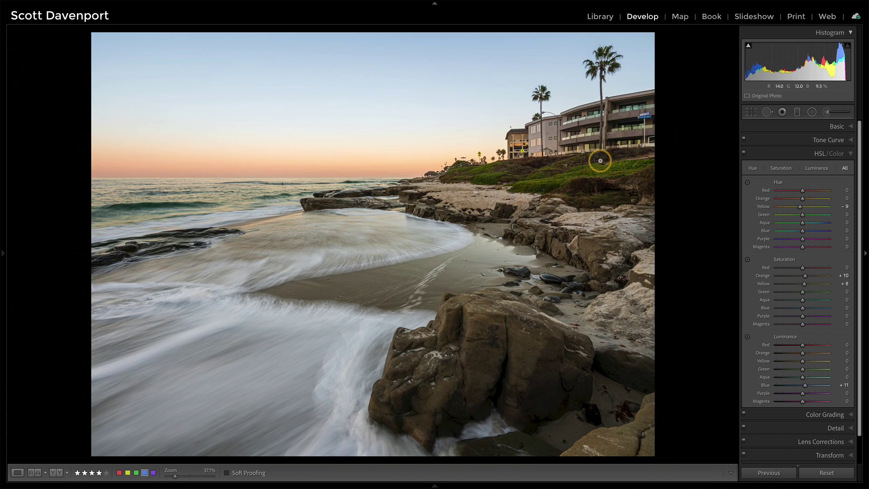
Try a tighter crop that trims the blue street sign off the building side, and revert to the wider framing.
{"action": "key", "text": "r"}
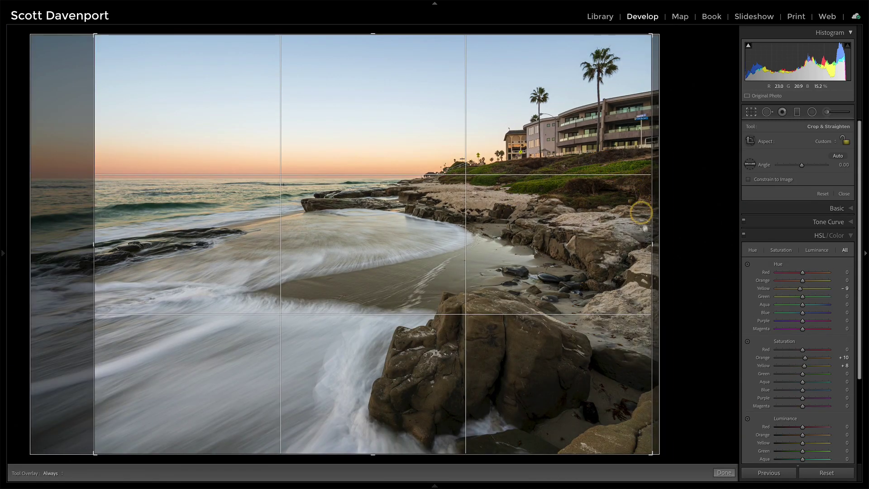
{"action": "left_click_drag", "start_coordinate": [651, 244], "coordinate": [641, 246]}
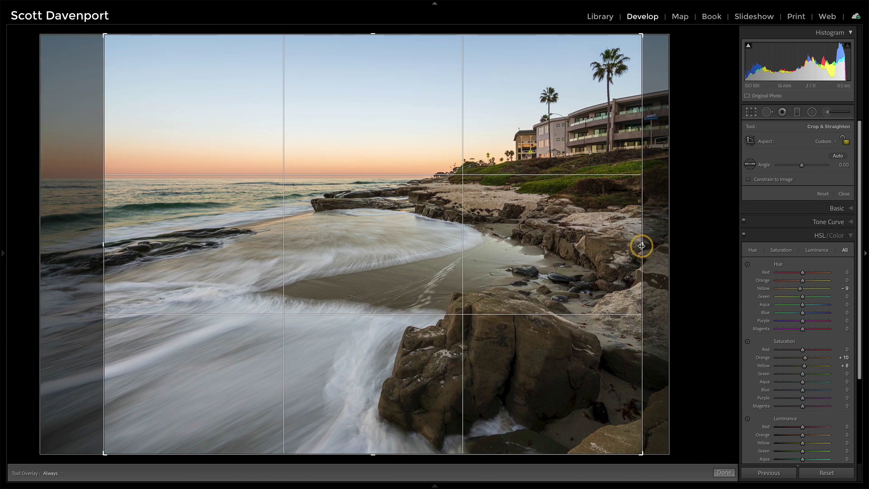
{"action": "key", "text": "Return"}
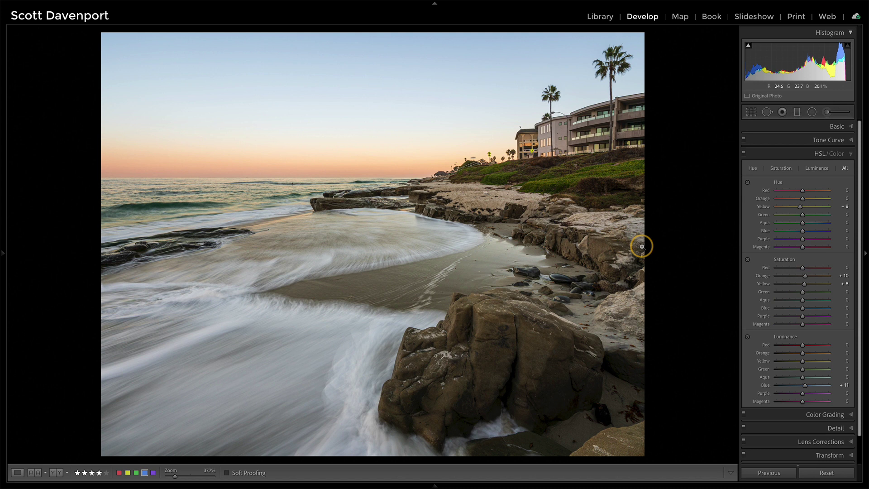
{"action": "key", "text": "ctrl+z"}
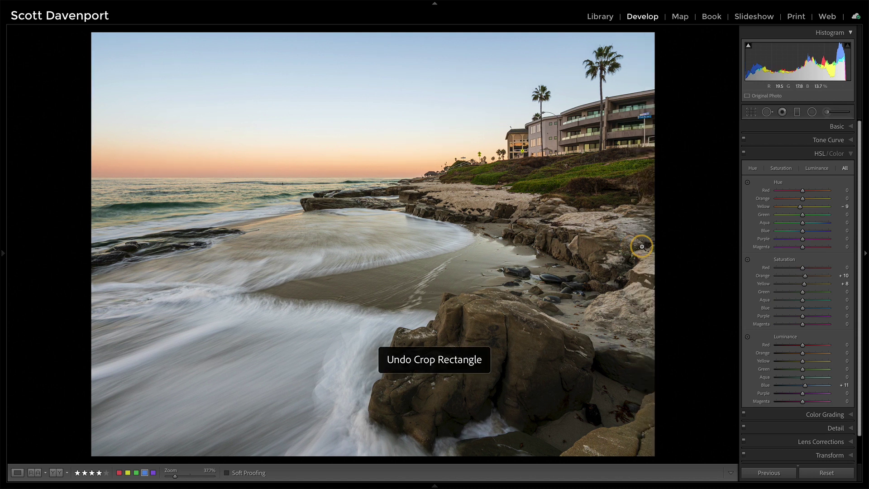
{"action": "key", "text": "ctrl+shift+z"}
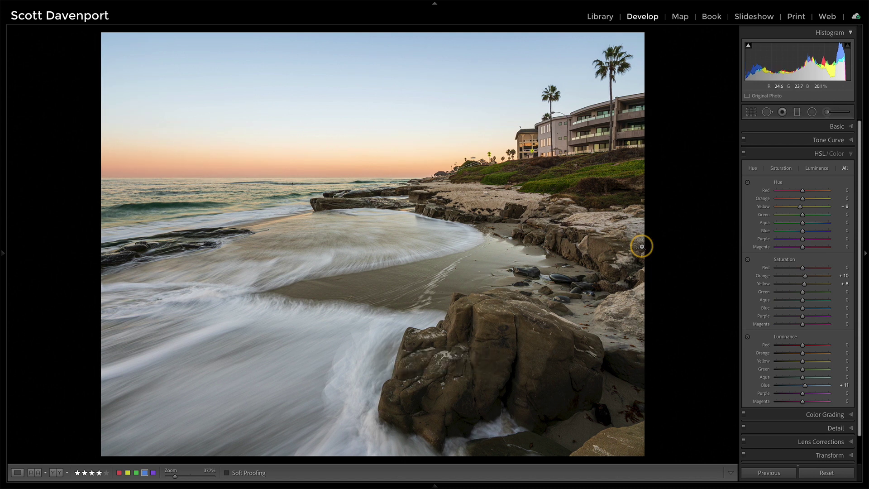
{"action": "key", "text": "ctrl+z"}
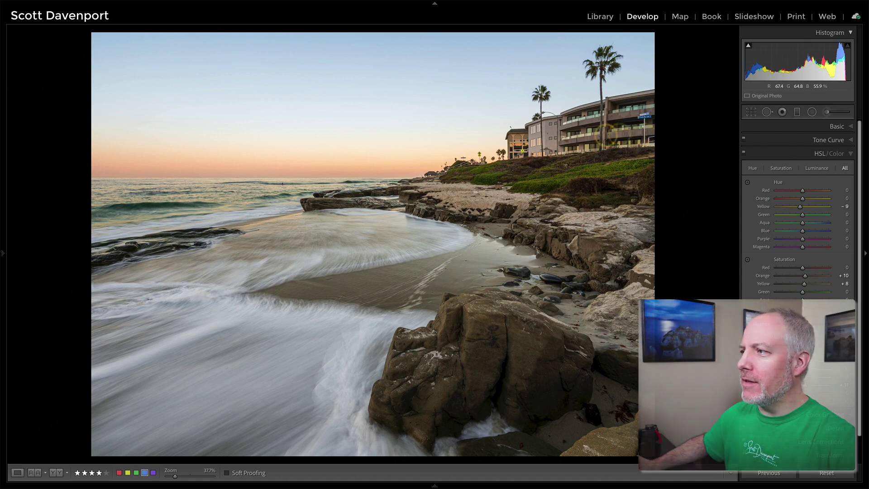
Start Spot Removal in Clone mode on the small yellow street sign standing against the sky above the hillside.
{"action": "left_click", "coordinate": [463, 156]}
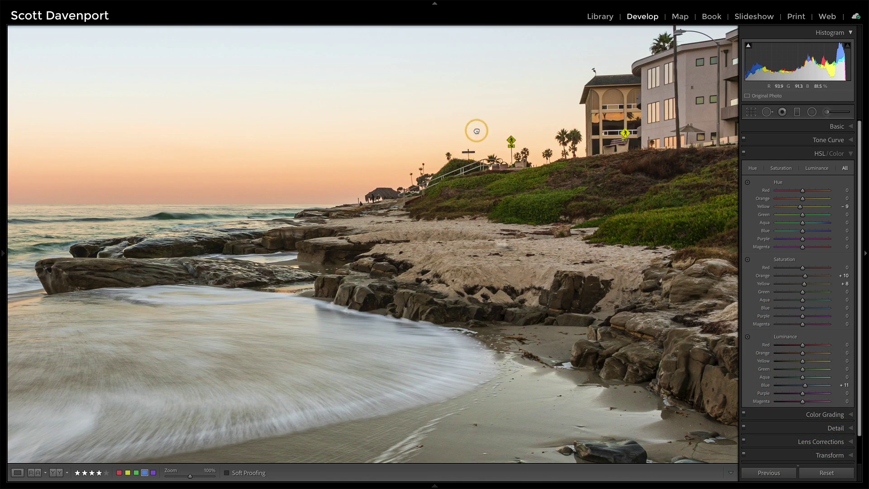
{"action": "left_click_drag", "start_coordinate": [475, 132], "coordinate": [461, 157]}
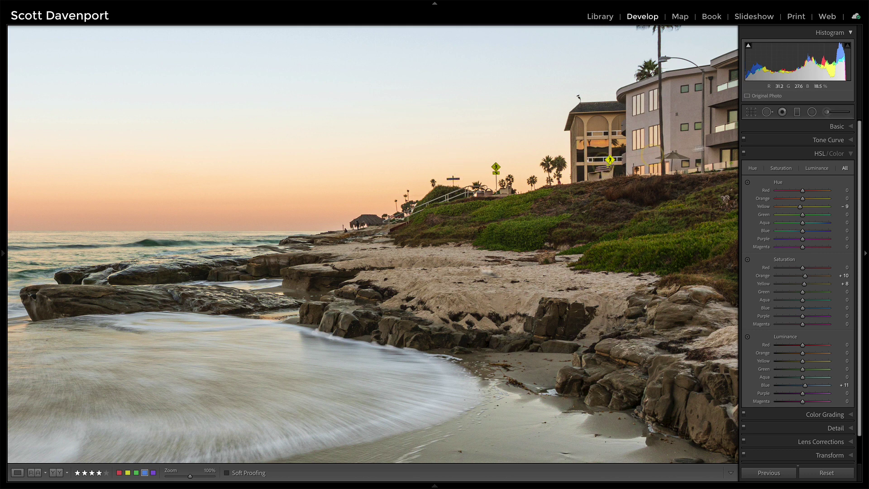
{"action": "left_click", "coordinate": [812, 112]}
{"action": "left_click", "coordinate": [813, 133]}
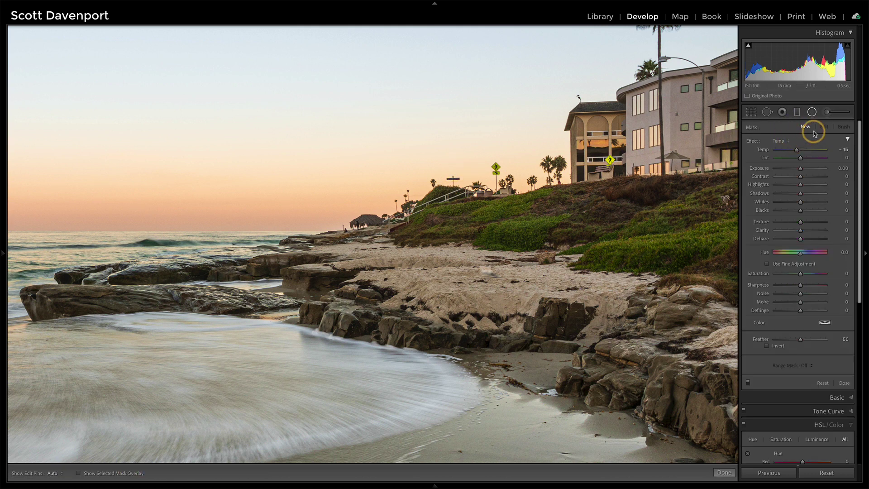
{"action": "left_click", "coordinate": [767, 112]}
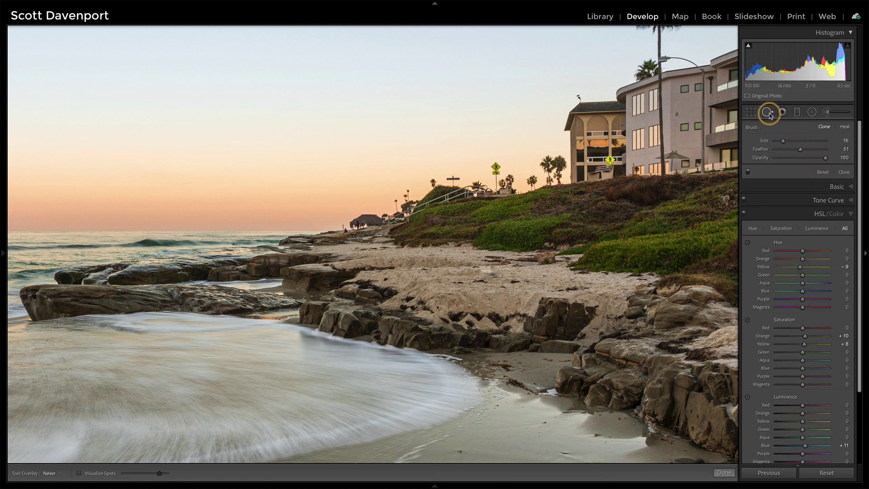
{"action": "left_click", "coordinate": [490, 170]}
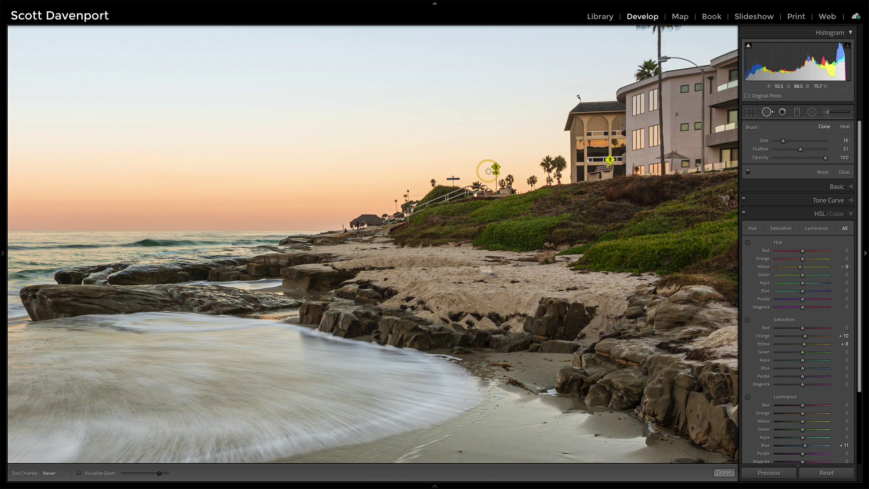
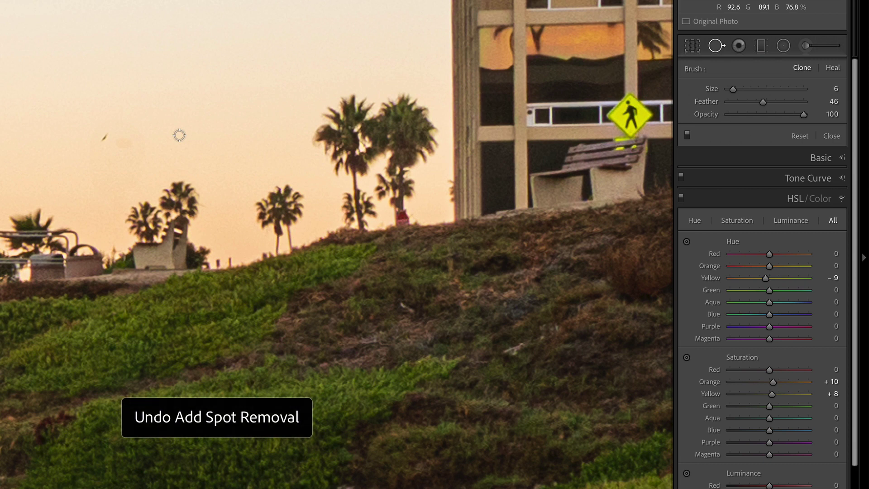
Switch Spot Removal to Heal and paint over the leftover sign traces and blotches in the sky above the bench.
{"action": "key", "text": "q"}
{"action": "key", "text": "q"}
{"action": "left_click", "coordinate": [832, 69]}
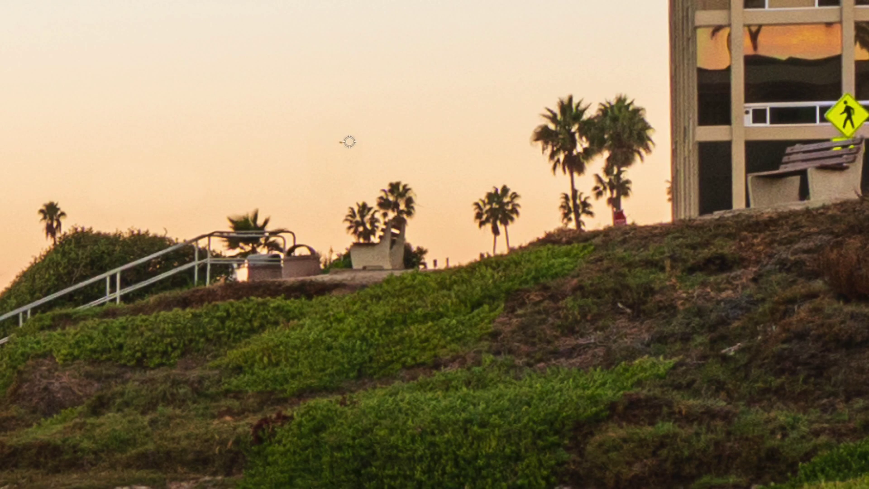
{"action": "mouse_move", "coordinate": [307, 186]}
{"action": "left_mouse_down"}
{"action": "mouse_move", "coordinate": [316, 111]}
{"action": "mouse_move", "coordinate": [356, 117]}
{"action": "mouse_move", "coordinate": [364, 152]}
{"action": "mouse_move", "coordinate": [354, 184]}
{"action": "left_mouse_up"}
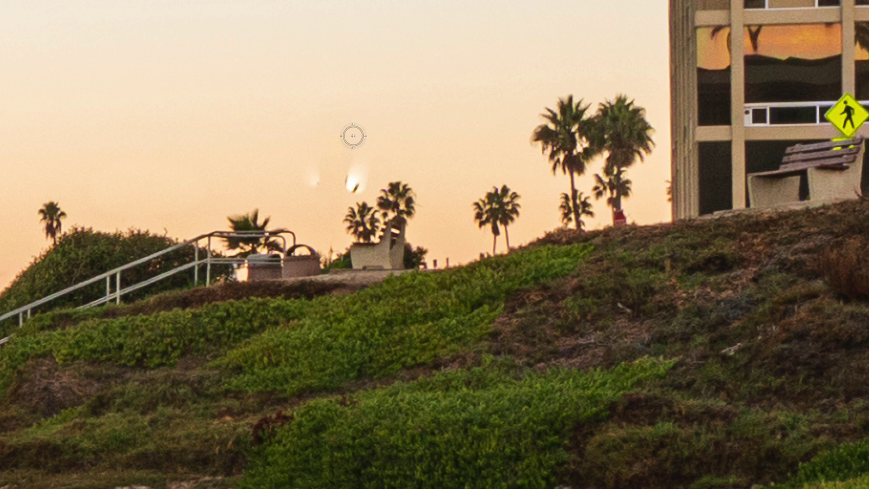
{"action": "mouse_move", "coordinate": [353, 138]}
{"action": "left_click_drag", "start_coordinate": [273, 159], "coordinate": [275, 115]}
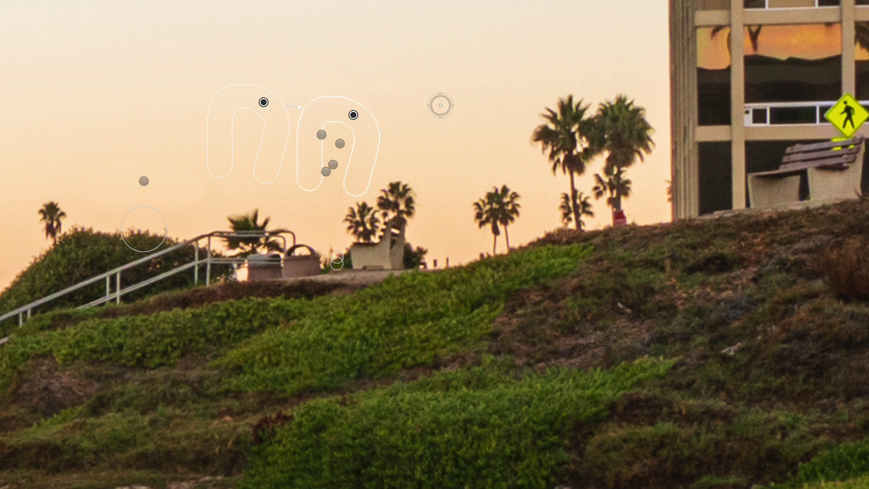
Check the healed sky with the spot pins shown and hidden, finish Spot Removal, and return to the full view.
{"action": "key", "text": "h"}
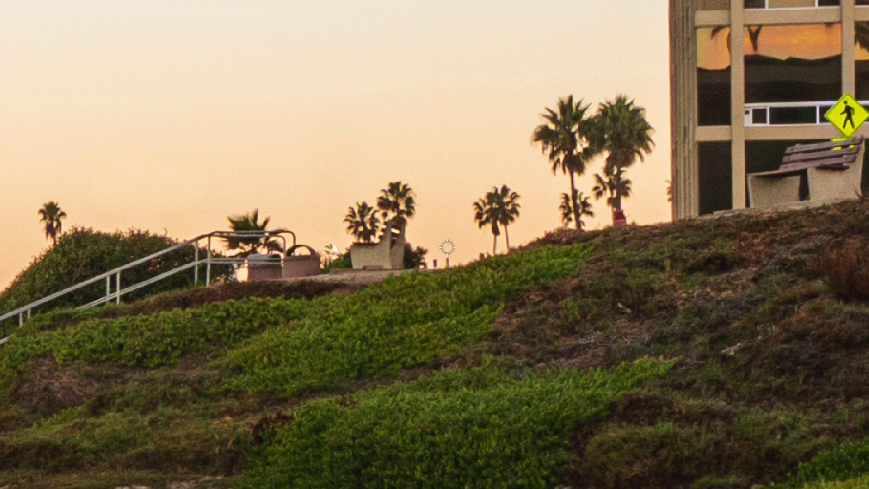
{"action": "key", "text": "h"}
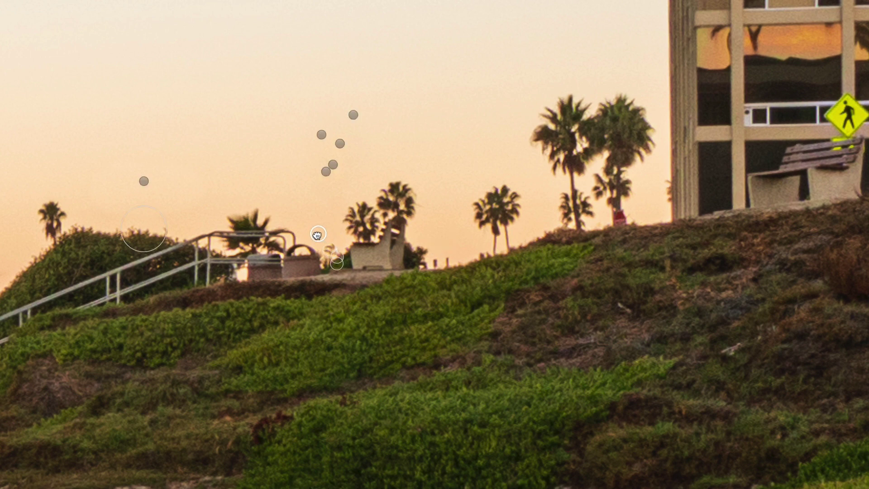
{"action": "key", "text": "h"}
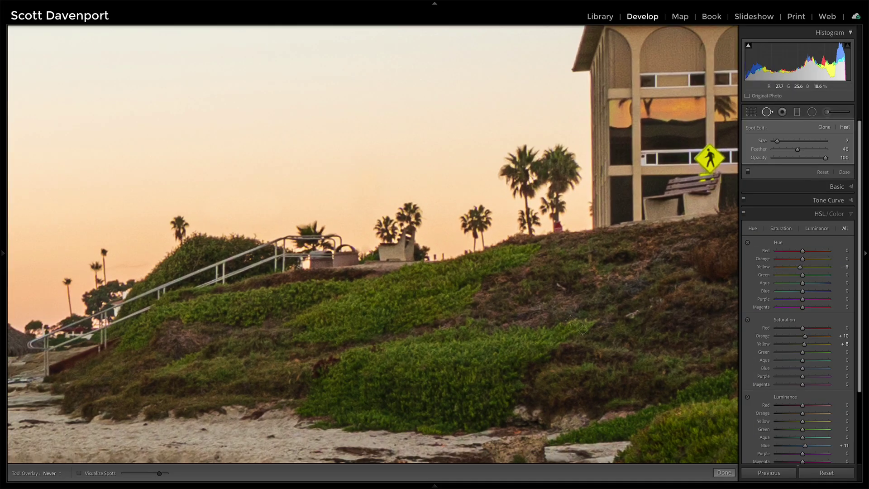
{"action": "left_click", "coordinate": [725, 472]}
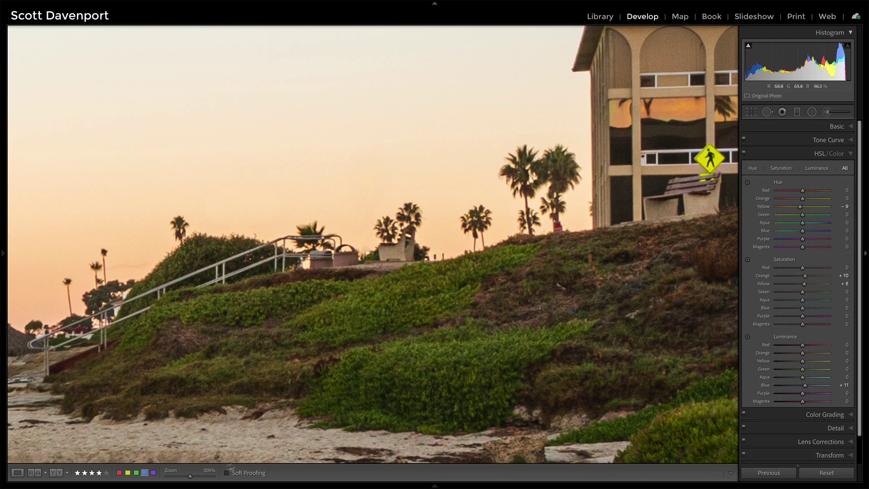
{"action": "left_click", "coordinate": [190, 477]}
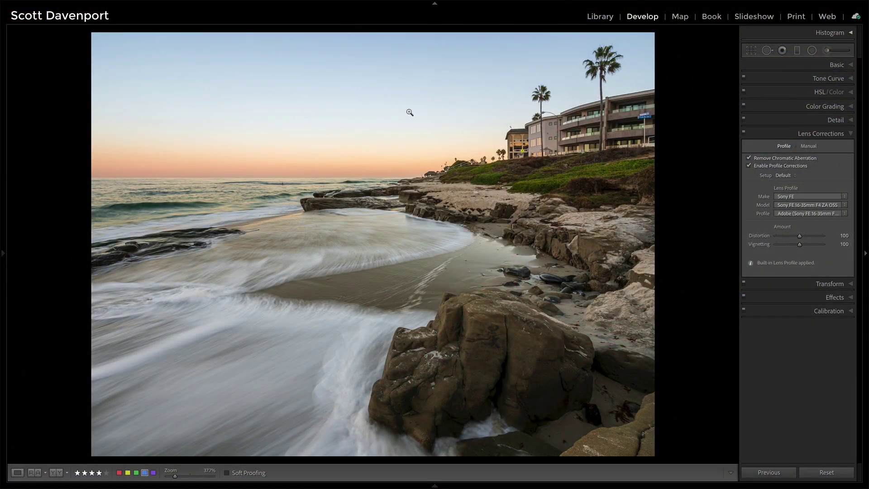
Send the photo to Photoshop for editing and magnify the blue street signs beside the balconies to 200%.
{"action": "right_click", "coordinate": [410, 113]}
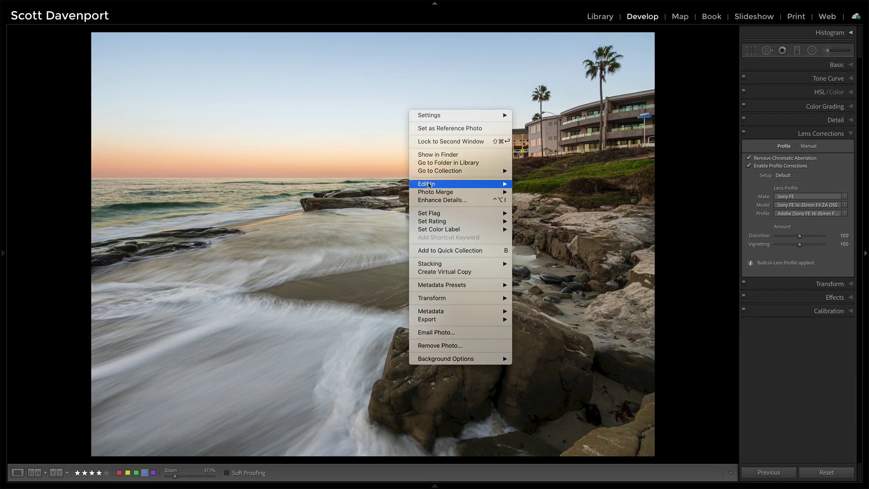
{"action": "mouse_move", "coordinate": [429, 186]}
{"action": "left_click", "coordinate": [611, 185]}
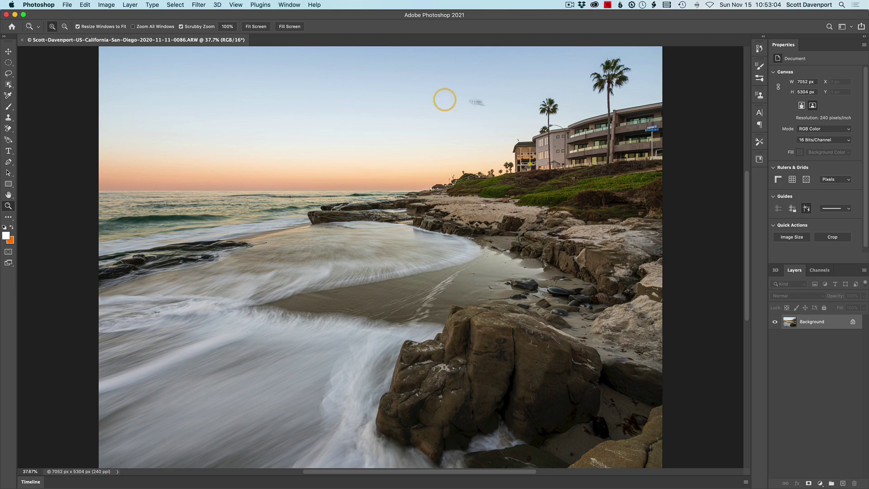
{"action": "left_click", "coordinate": [632, 143]}
{"action": "left_click_drag", "start_coordinate": [634, 143], "coordinate": [634, 142]}
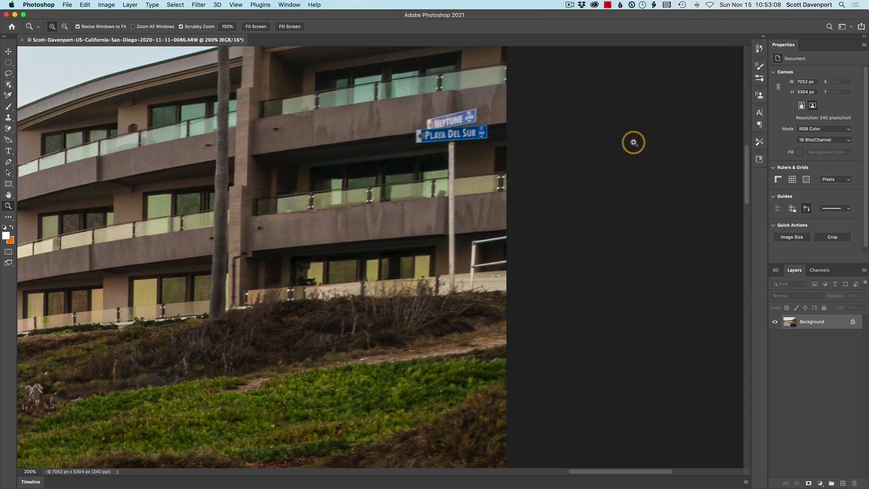
Lasso a loose selection around the blue street signs and their post, and open it in Content-Aware Fill.
{"action": "left_click", "coordinate": [9, 75]}
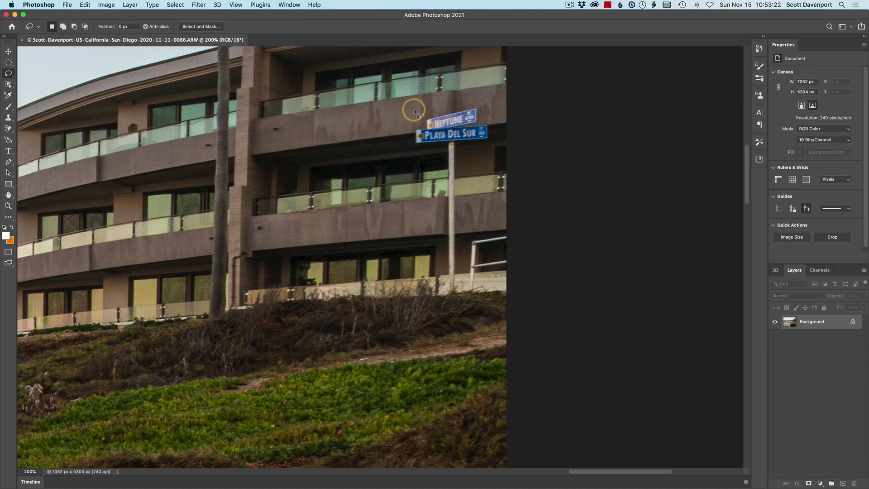
{"action": "mouse_move", "coordinate": [440, 150]}
{"action": "left_mouse_down"}
{"action": "mouse_move", "coordinate": [406, 145]}
{"action": "mouse_move", "coordinate": [406, 120]}
{"action": "mouse_move", "coordinate": [430, 100]}
{"action": "mouse_move", "coordinate": [487, 99]}
{"action": "mouse_move", "coordinate": [495, 112]}
{"action": "mouse_move", "coordinate": [489, 152]}
{"action": "mouse_move", "coordinate": [463, 158]}
{"action": "mouse_move", "coordinate": [443, 290]}
{"action": "left_mouse_up"}
{"action": "left_click_drag", "start_coordinate": [442, 154], "coordinate": [440, 151]}
{"action": "left_click", "coordinate": [86, 5]}
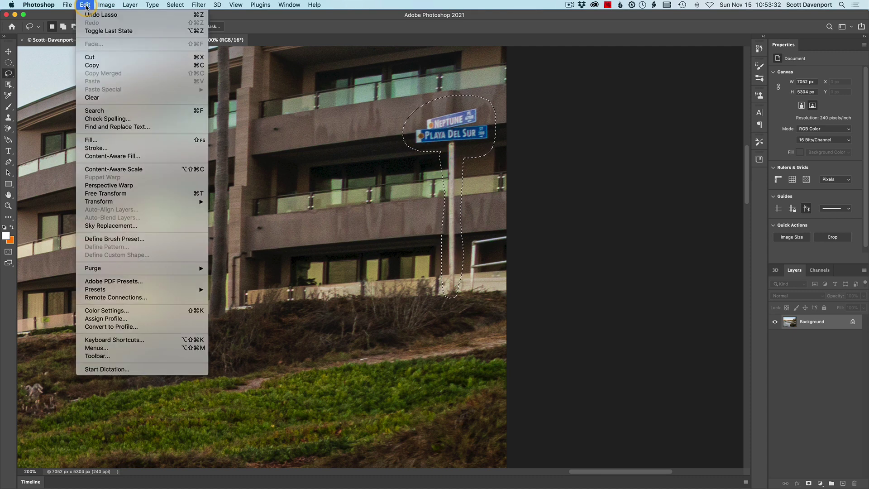
{"action": "left_click", "coordinate": [112, 156]}
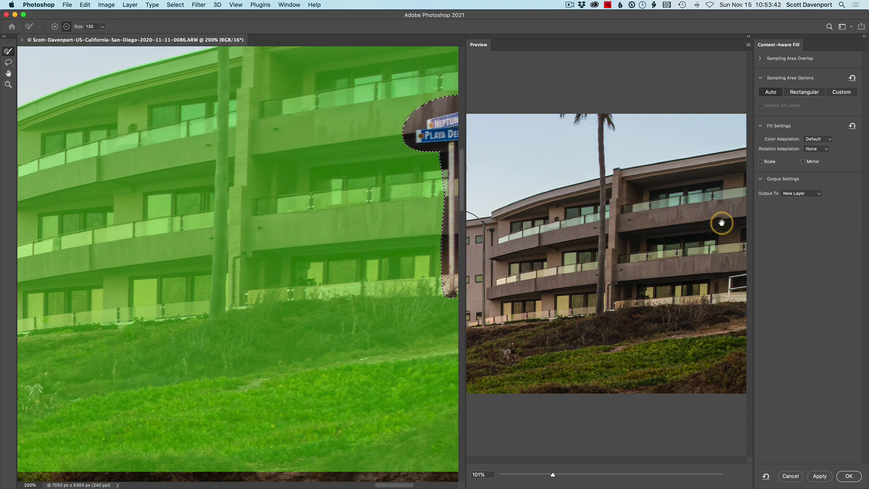
Fill the selected signs and post using Auto sampling with the result output to a new layer, and clear the selection.
{"action": "left_click_drag", "start_coordinate": [552, 475], "coordinate": [556, 475]}
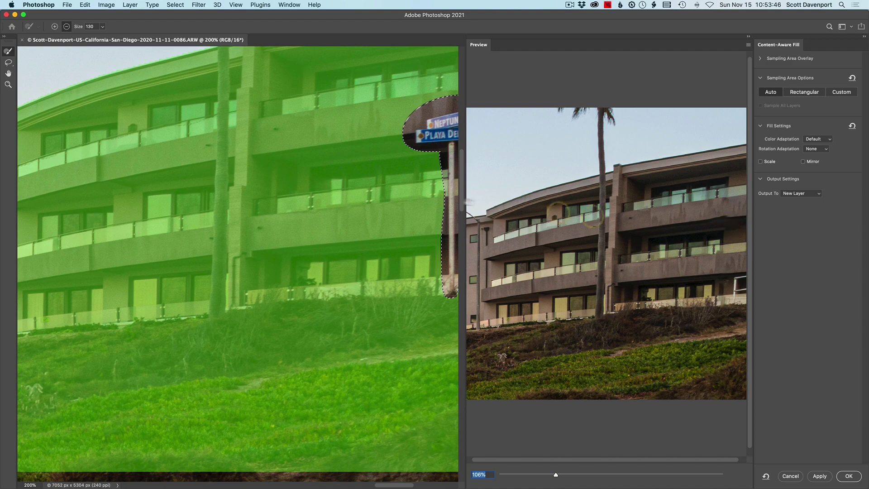
{"action": "scroll", "coordinate": [407, 181], "scroll_direction": "right", "scroll_amount": 3}
{"action": "scroll", "coordinate": [407, 181], "scroll_direction": "up", "scroll_amount": 2}
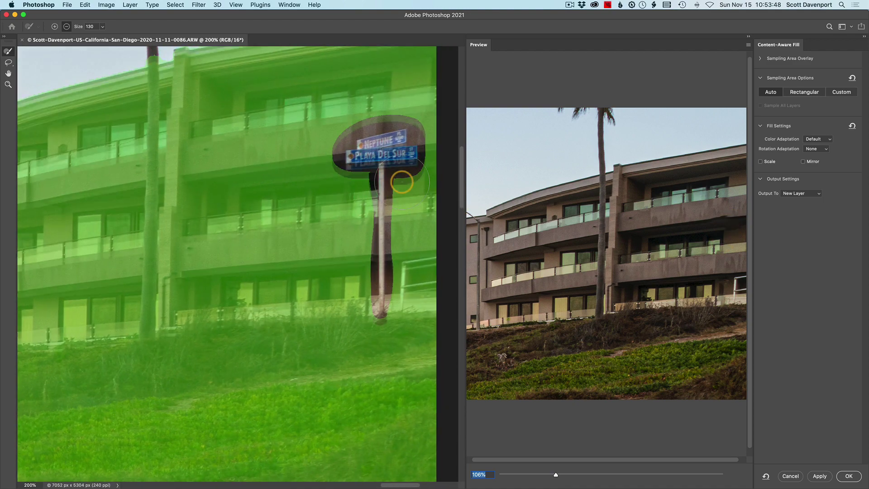
{"action": "scroll", "coordinate": [401, 182], "scroll_direction": "right", "scroll_amount": 2}
{"action": "scroll", "coordinate": [402, 182], "scroll_direction": "up", "scroll_amount": 1}
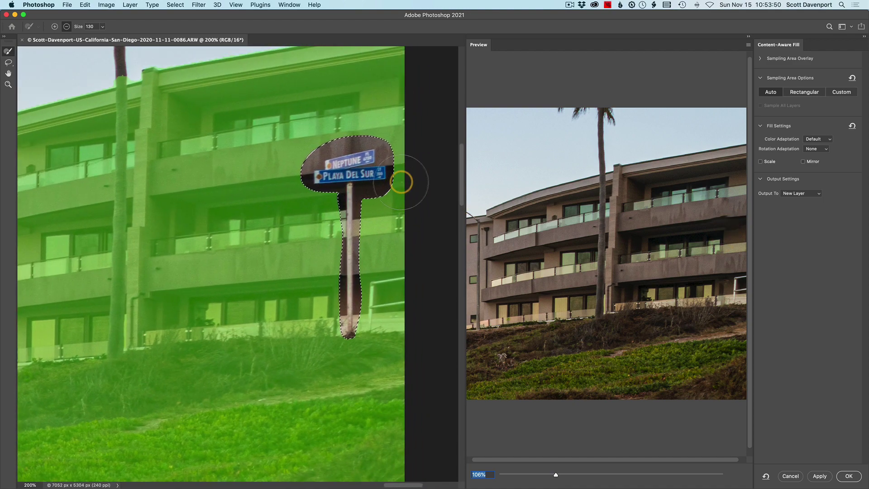
{"action": "left_click", "coordinate": [8, 63]}
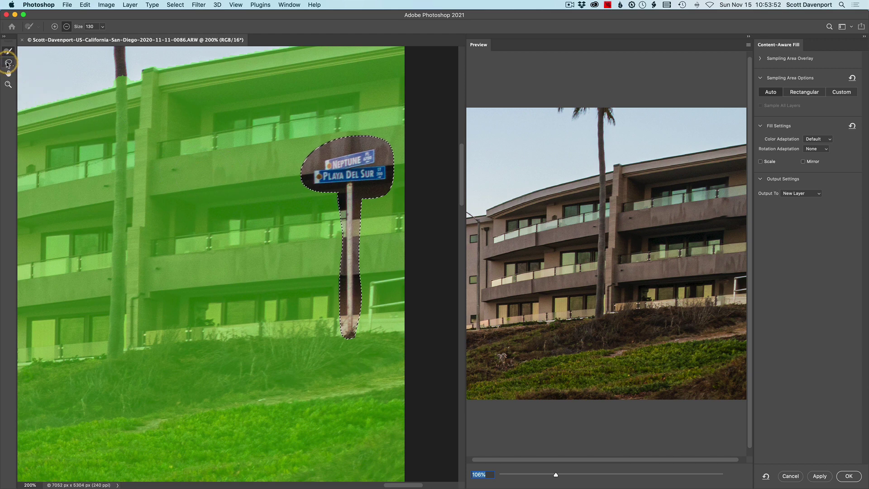
{"action": "left_click", "coordinate": [11, 64]}
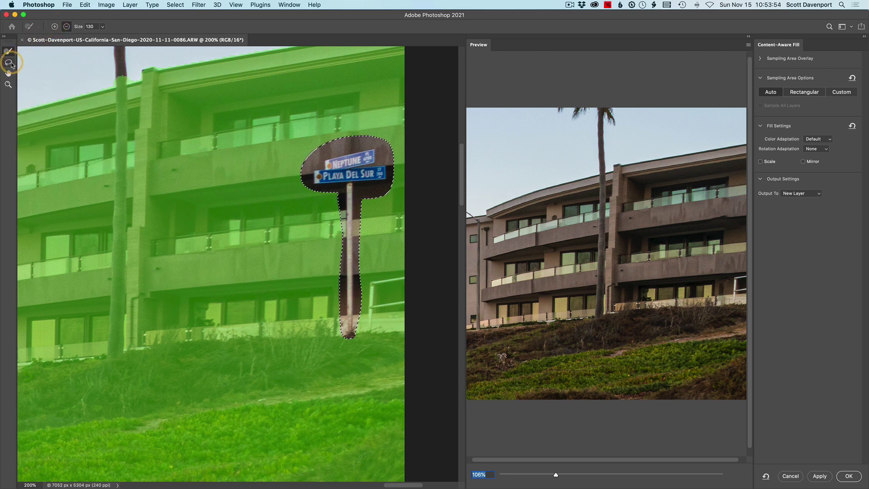
{"action": "left_click", "coordinate": [10, 65]}
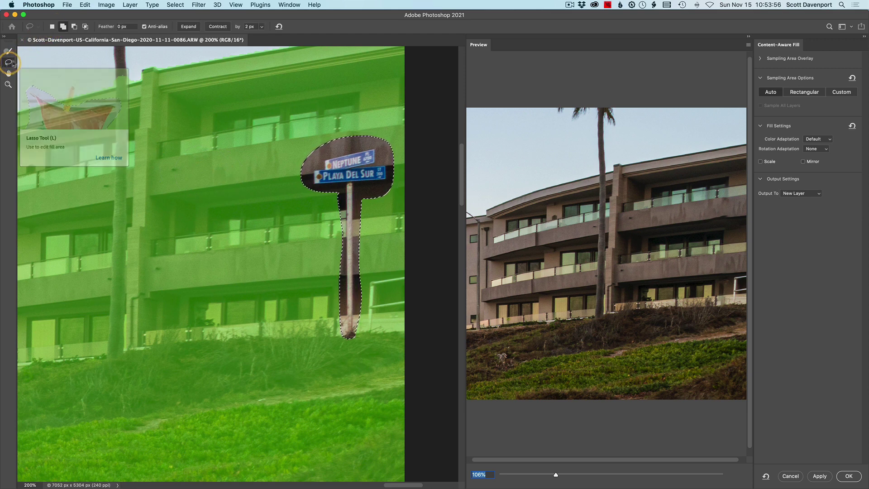
{"action": "left_click", "coordinate": [75, 28]}
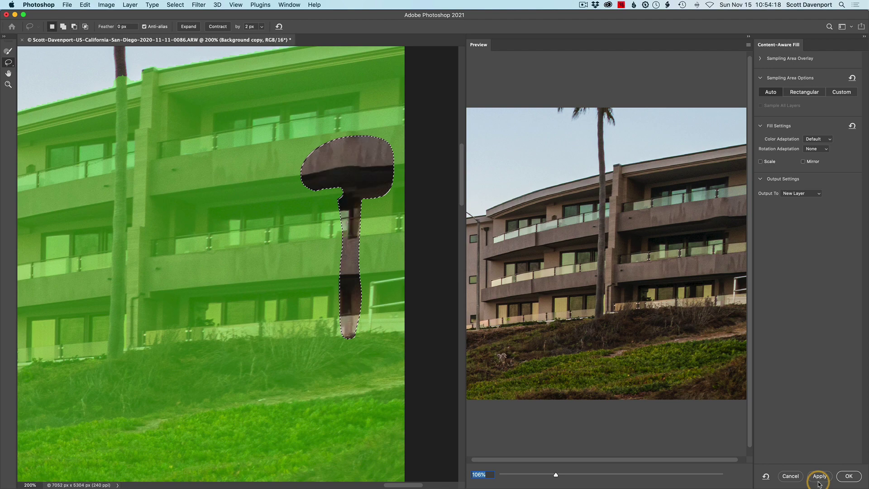
{"action": "left_click", "coordinate": [849, 476]}
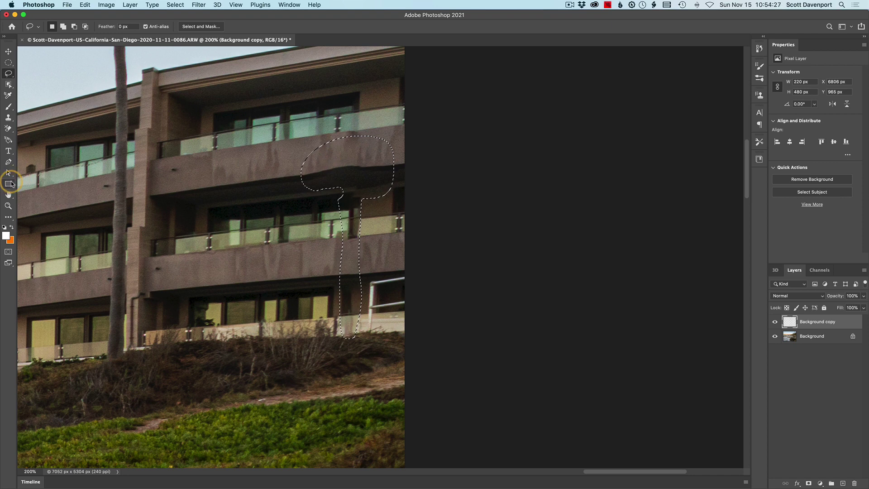
{"action": "key", "text": "super+d"}
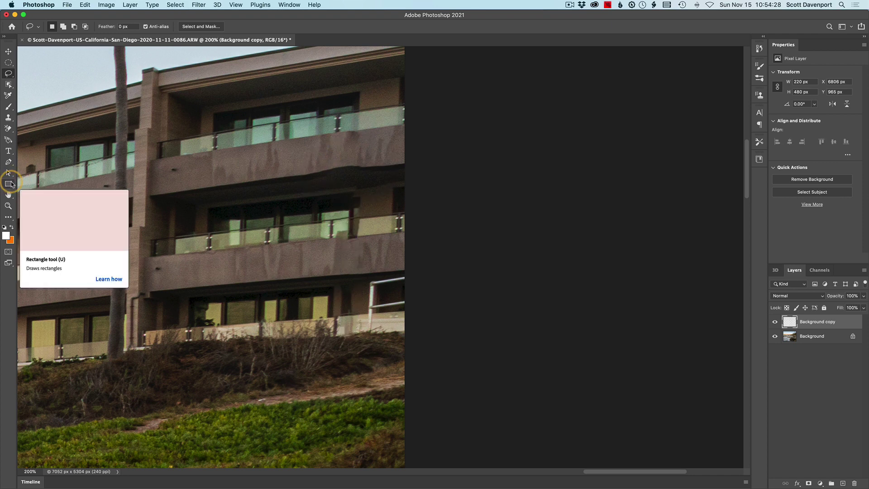
Choose the Clone Stamp tool and merge the content-aware fill layer down into the background.
{"action": "left_click", "coordinate": [8, 118]}
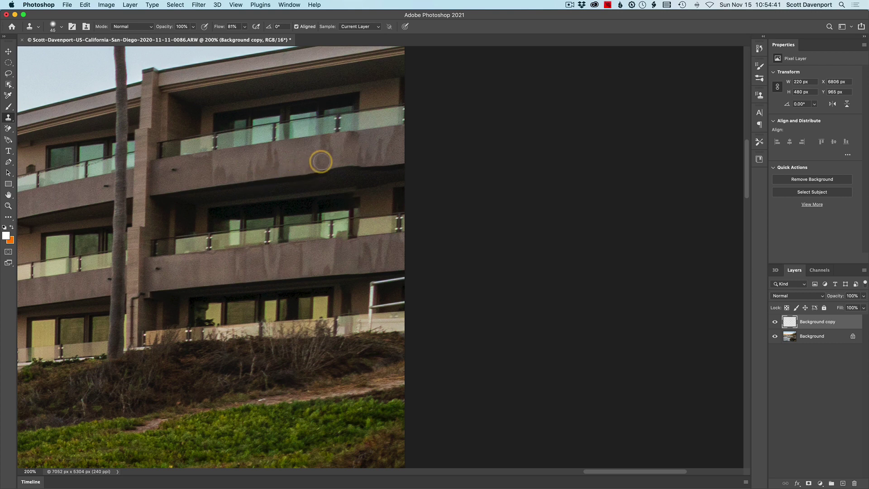
{"action": "right_click", "coordinate": [822, 323]}
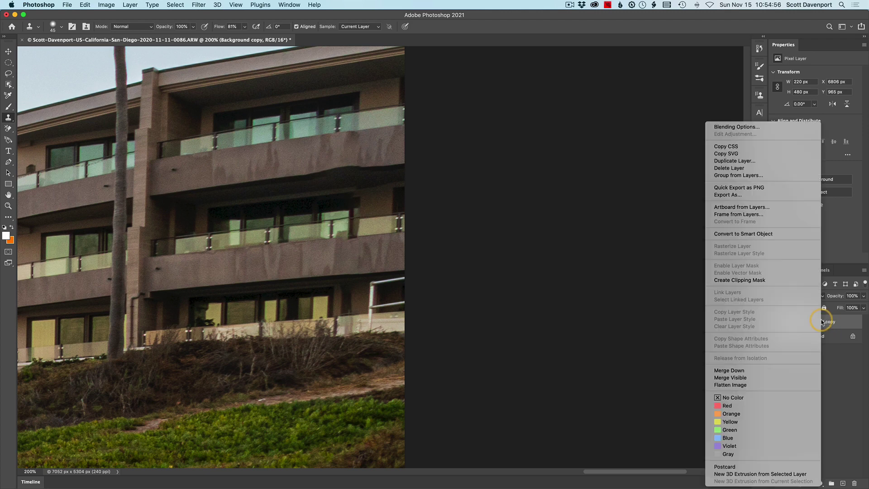
{"action": "left_click", "coordinate": [749, 371]}
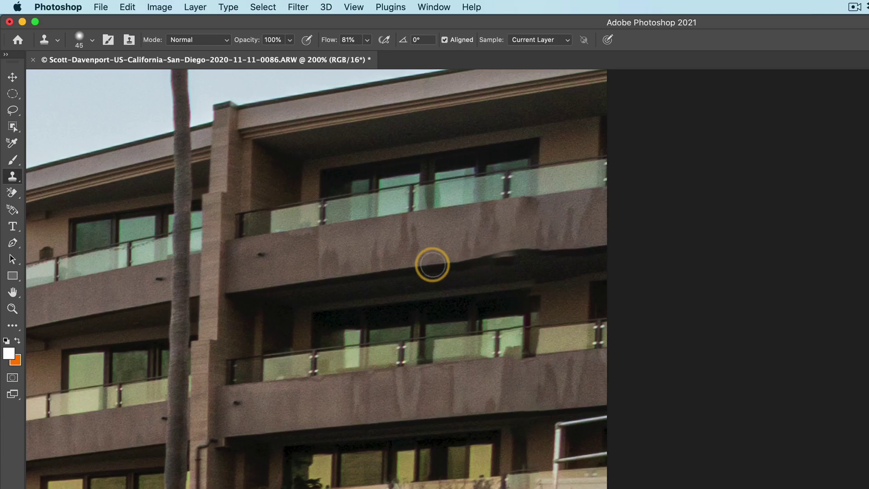
Clone clean sections of the upper balcony's lower edge over the warped area where the signs were, straightening its line.
{"action": "left_click", "coordinate": [439, 263], "text": "alt"}
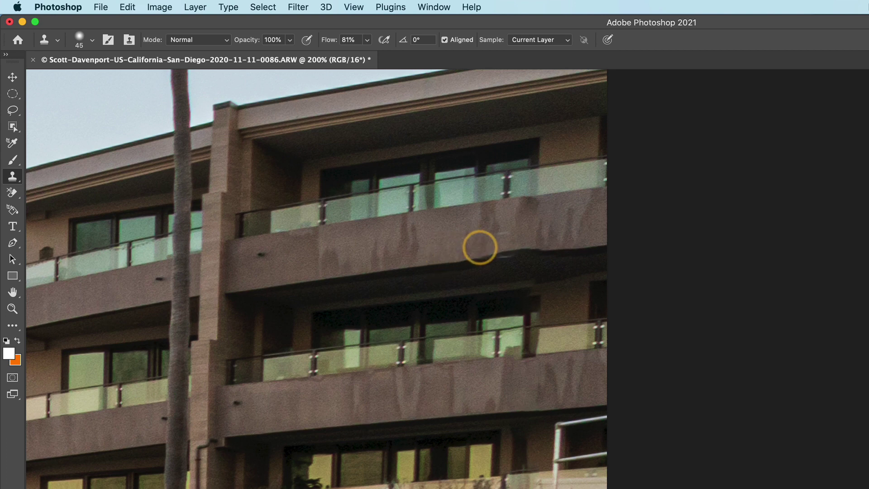
{"action": "left_click", "coordinate": [556, 249], "text": "alt"}
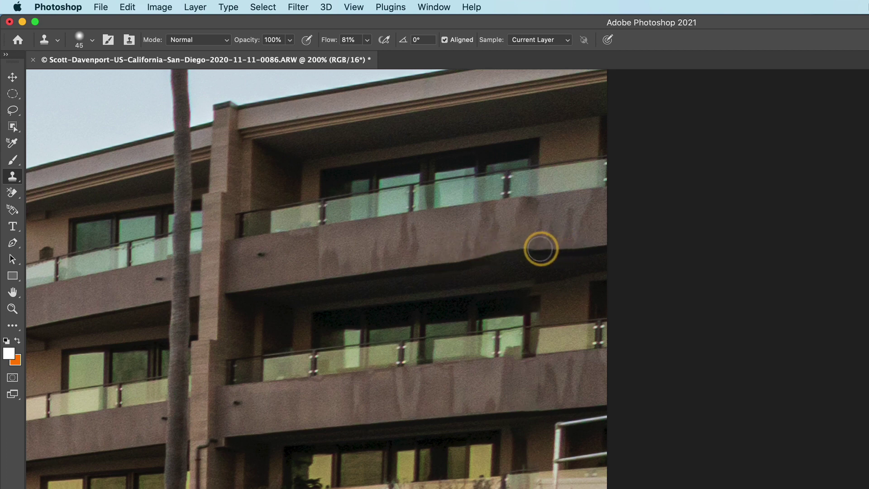
{"action": "left_click_drag", "start_coordinate": [537, 250], "coordinate": [399, 270]}
{"action": "left_click", "coordinate": [400, 269], "text": "alt"}
{"action": "mouse_move", "coordinate": [477, 260]}
{"action": "left_mouse_down"}
{"action": "mouse_move", "coordinate": [563, 247]}
{"action": "mouse_move", "coordinate": [508, 252]}
{"action": "left_mouse_up"}
{"action": "left_click", "coordinate": [562, 248], "text": "alt"}
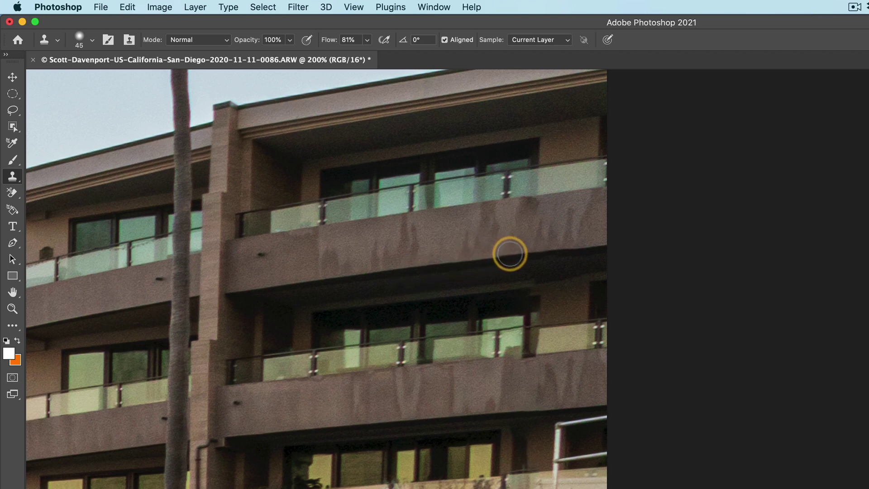
{"action": "left_click_drag", "start_coordinate": [510, 255], "coordinate": [524, 251]}
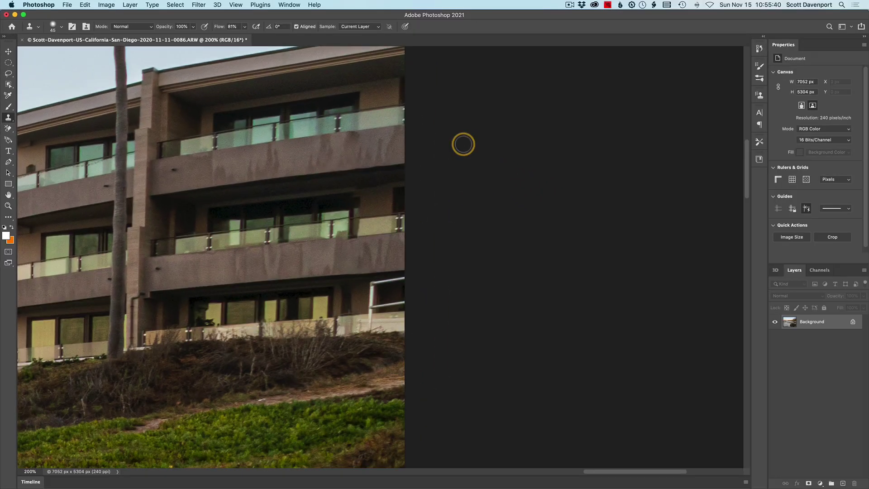
Magnify the yellow pedestrian sign by the bench to 300% and open the Clone Stamp's brush size and hardness settings.
{"action": "left_click_drag", "start_coordinate": [186, 206], "coordinate": [670, 179]}
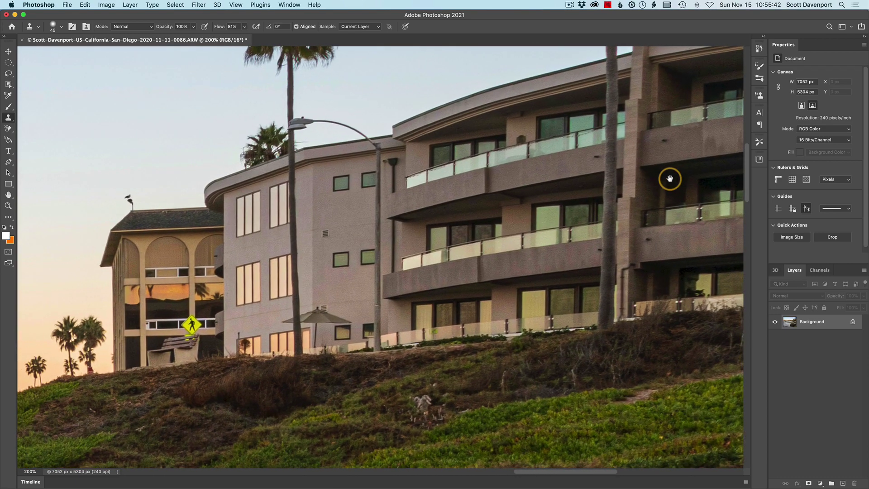
{"action": "left_click_drag", "start_coordinate": [219, 340], "coordinate": [425, 263]}
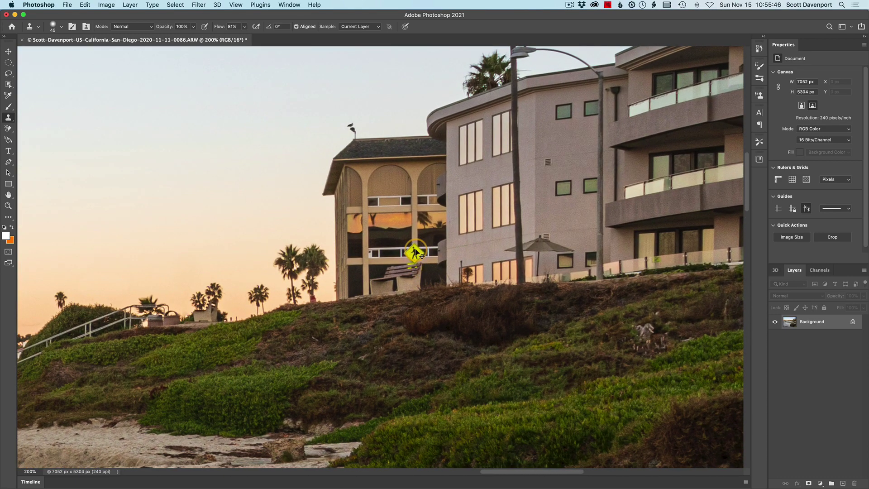
{"action": "key", "text": "super+equal"}
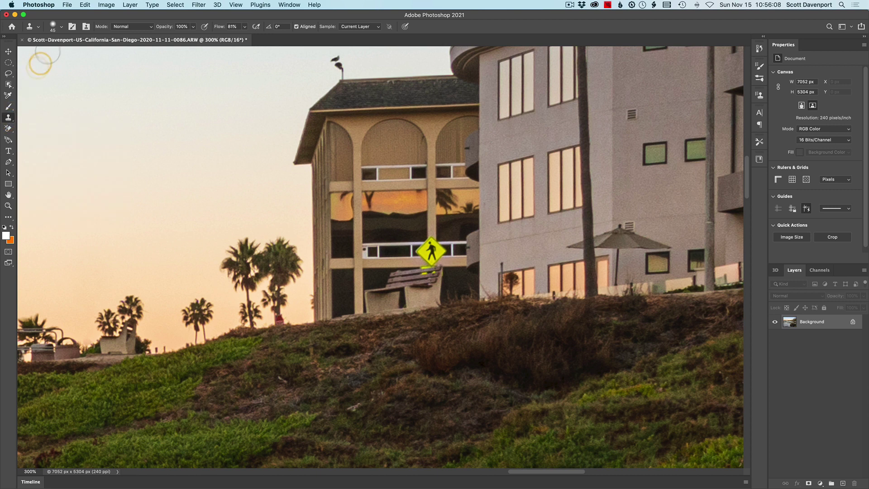
{"action": "left_click", "coordinate": [62, 28]}
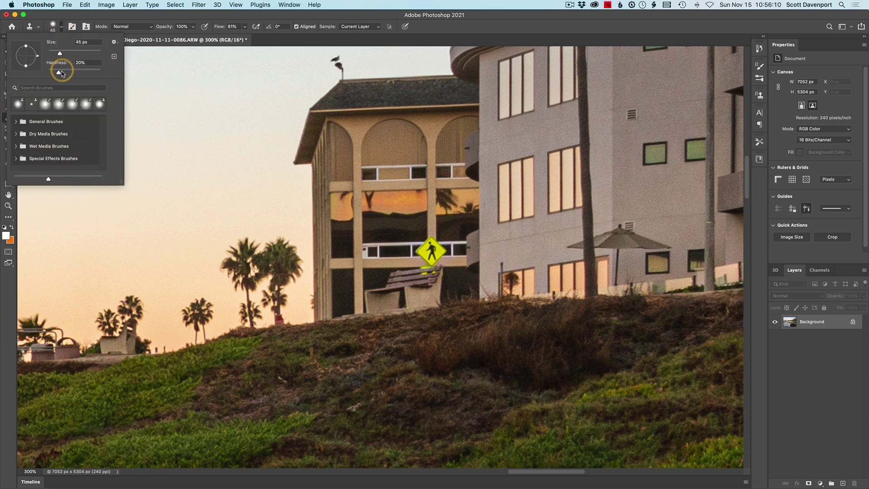